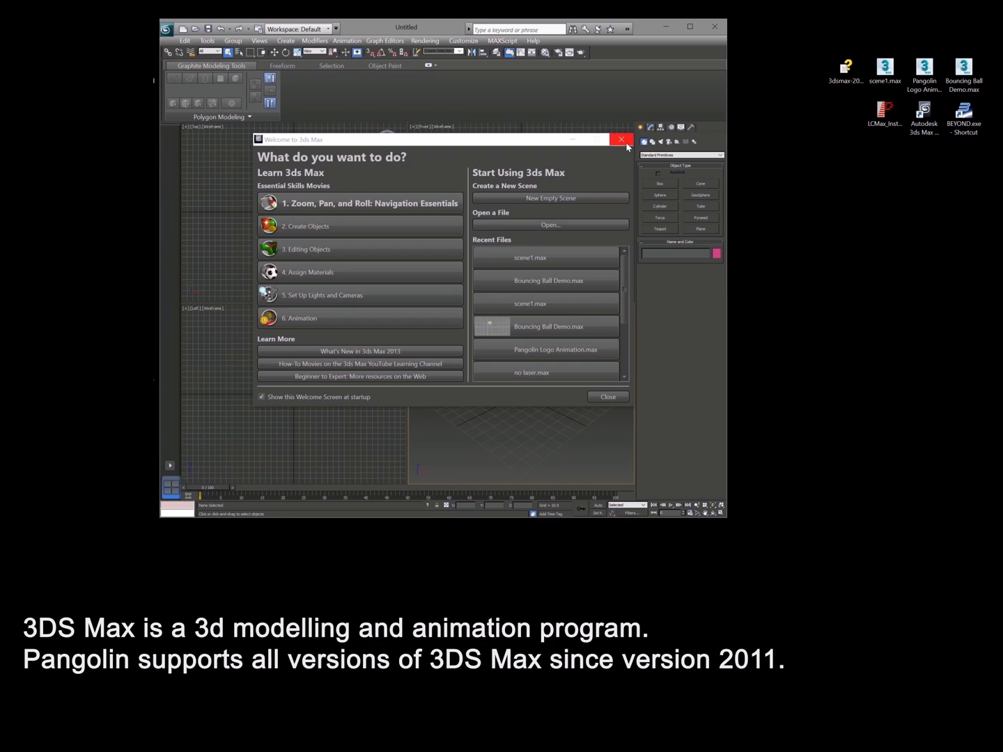
- Load scene1.max from the Welcome screen's Recent Files list
{"action": "left_click", "coordinate": [543, 257]}
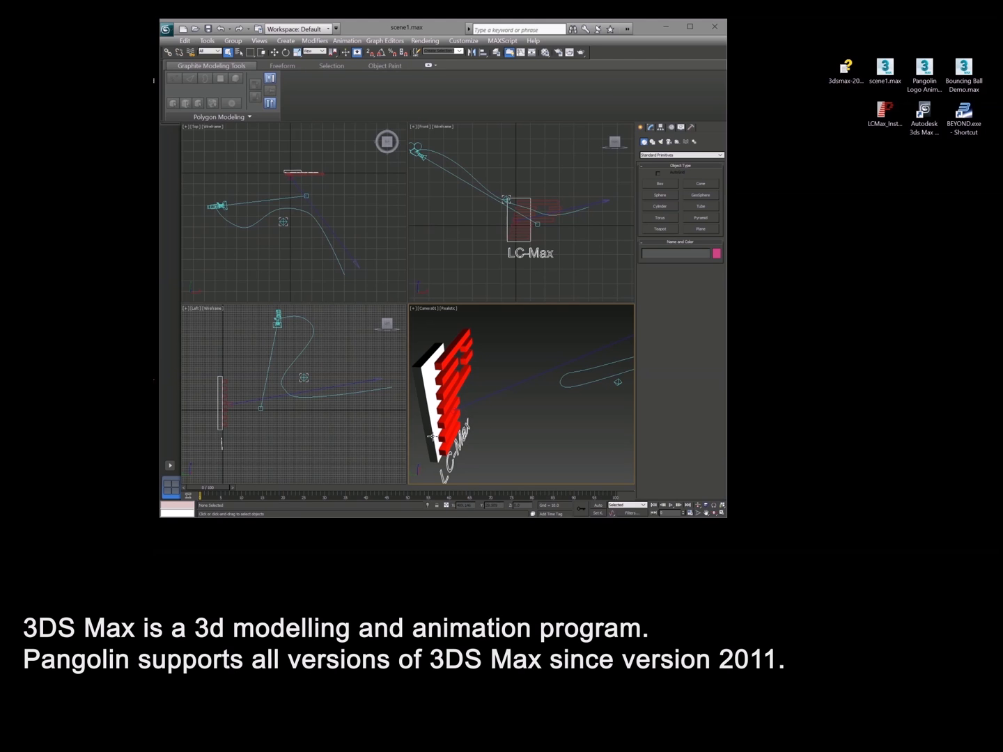
- Scrub the logo animation to frame 100, then render the active time segment with the scanline renderer
{"action": "mouse_move", "coordinate": [209, 484]}
{"action": "left_mouse_down"}
{"action": "mouse_move", "coordinate": [474, 498]}
{"action": "mouse_move", "coordinate": [648, 521]}
{"action": "mouse_move", "coordinate": [253, 462]}
{"action": "mouse_move", "coordinate": [225, 480]}
{"action": "left_mouse_up"}
{"action": "key", "text": "q"}
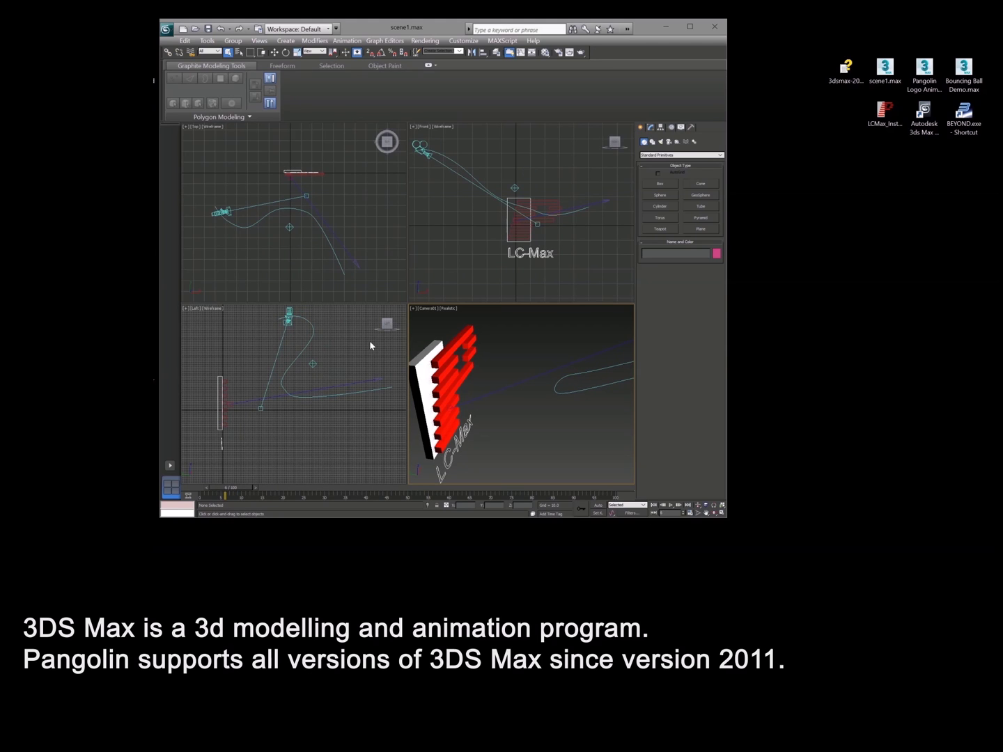
{"action": "left_click", "coordinate": [558, 53]}
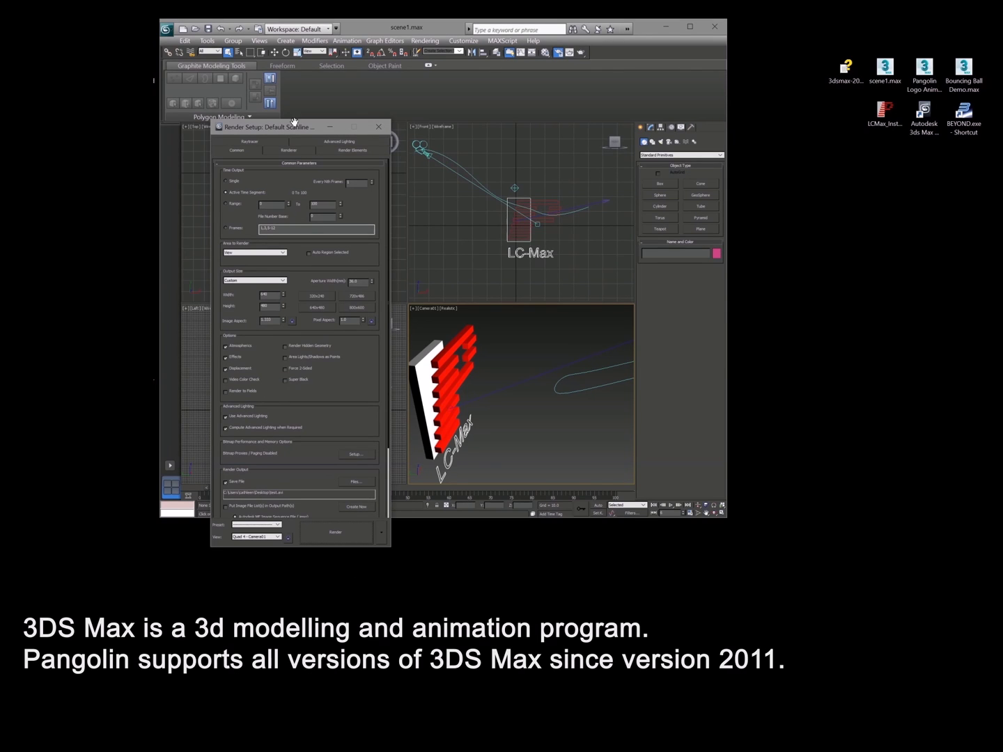
{"action": "left_click", "coordinate": [347, 526]}
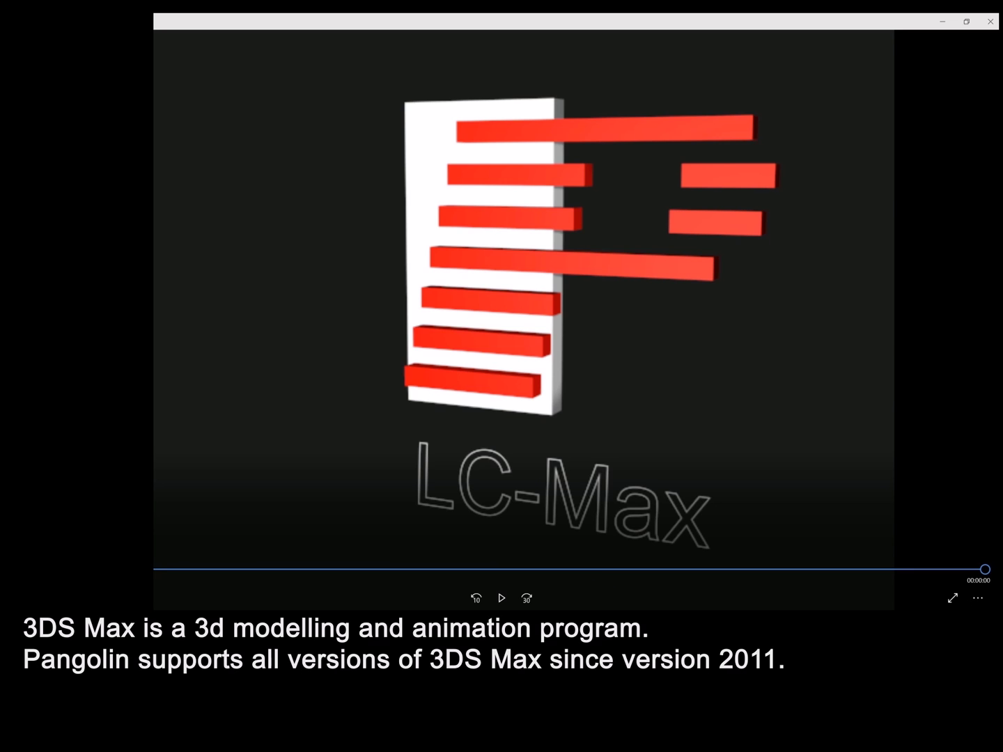
- Rewind the rendered logo video to replay it, then close the player
{"action": "left_click_drag", "start_coordinate": [987, 571], "coordinate": [185, 569]}
{"action": "left_click", "coordinate": [990, 22]}
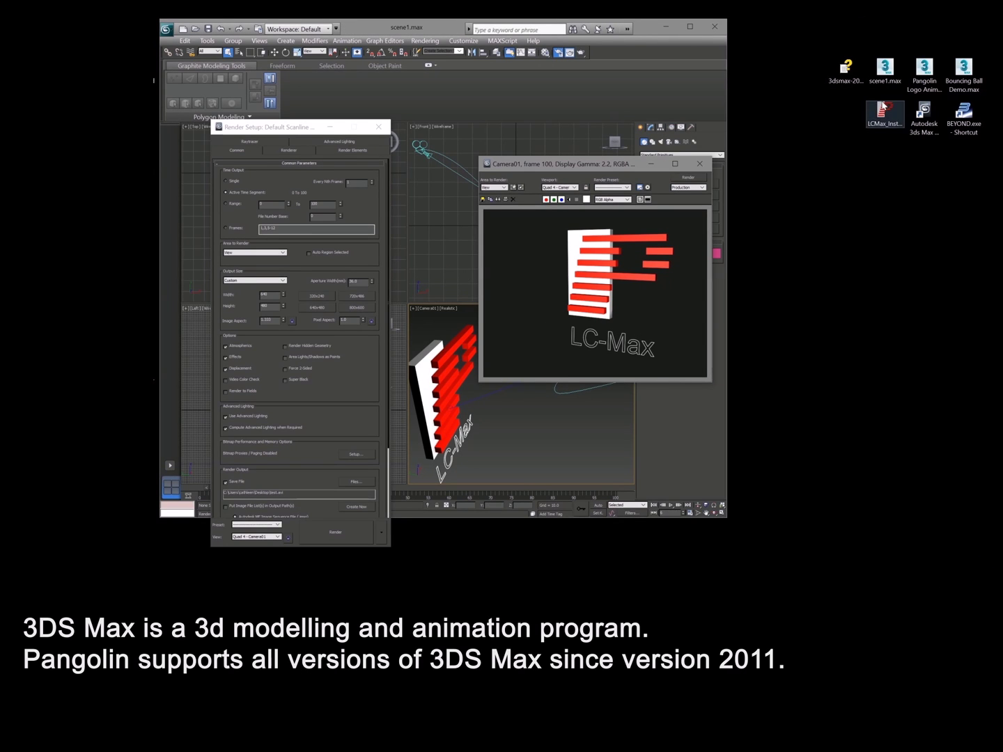
- Quit 3ds Max unsaved and install LC-Max for Max2013 64Bit in the default folder, skipping LCMax.chm
{"action": "left_click", "coordinate": [715, 27]}
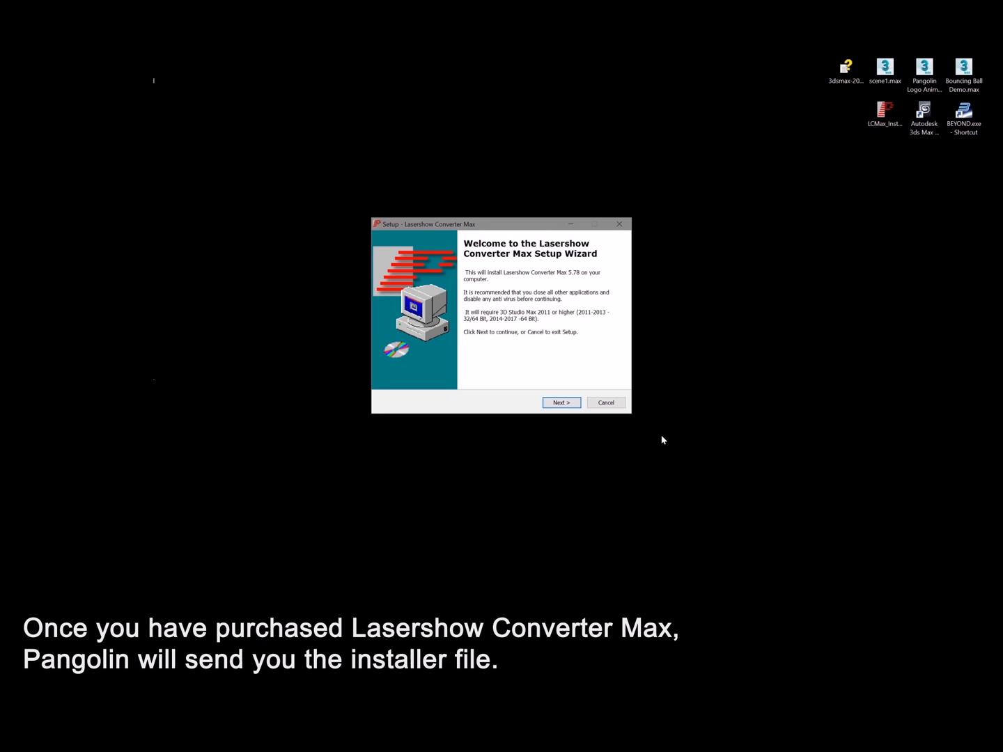
{"action": "left_click", "coordinate": [559, 402]}
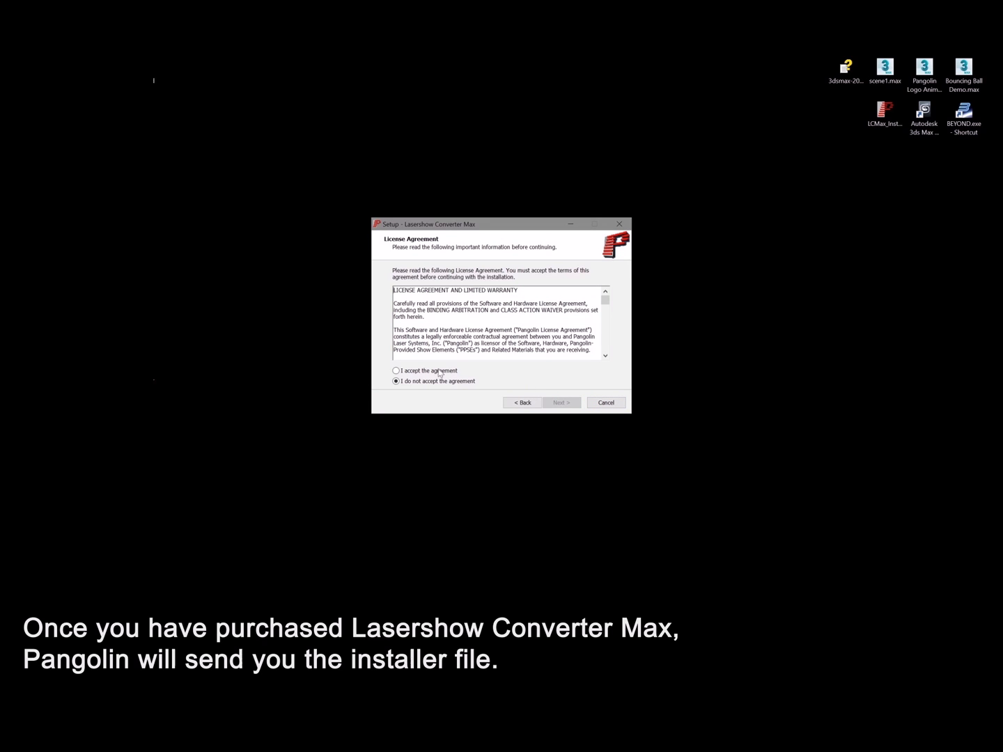
{"action": "left_click", "coordinate": [440, 372]}
{"action": "left_click", "coordinate": [570, 405]}
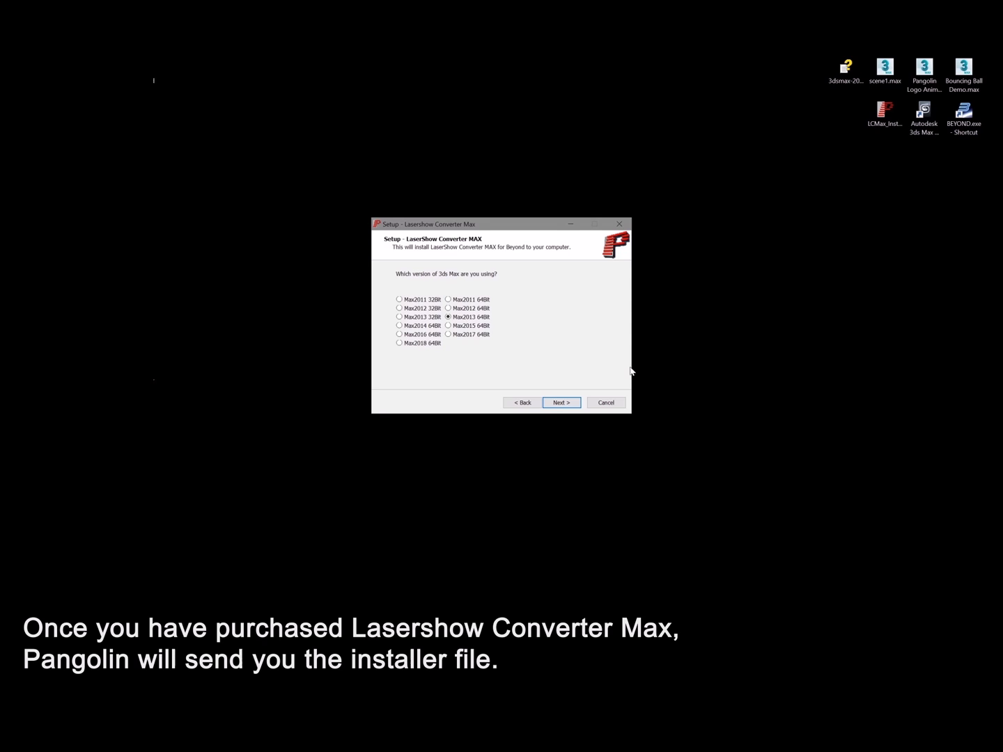
{"action": "left_click", "coordinate": [561, 403]}
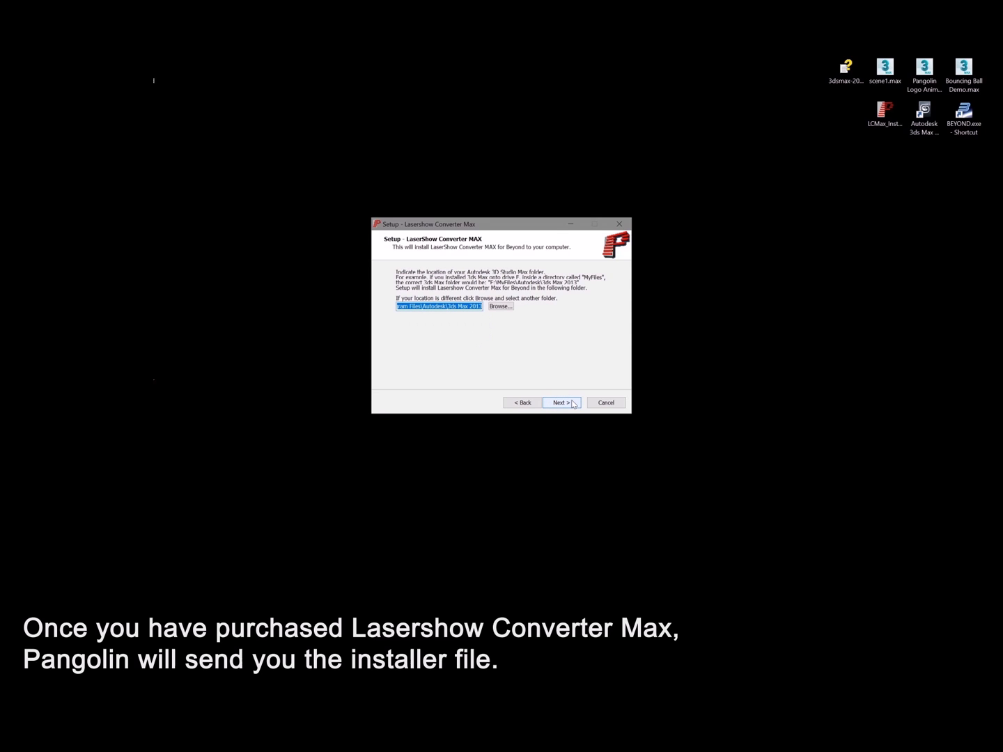
{"action": "left_click", "coordinate": [561, 404]}
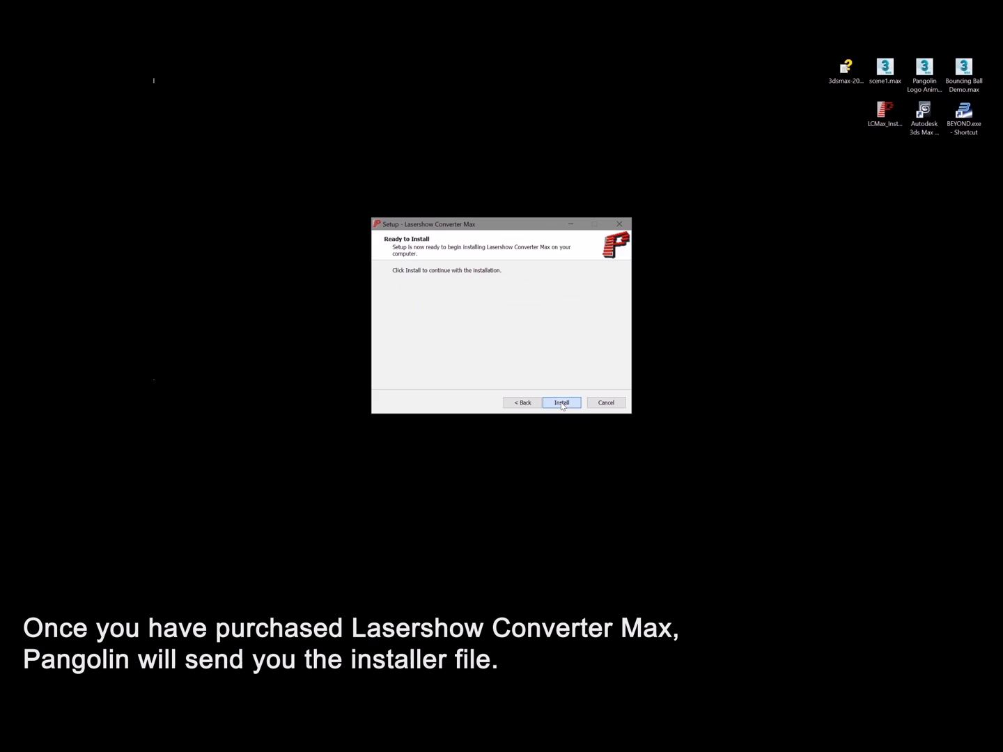
{"action": "left_click", "coordinate": [561, 404]}
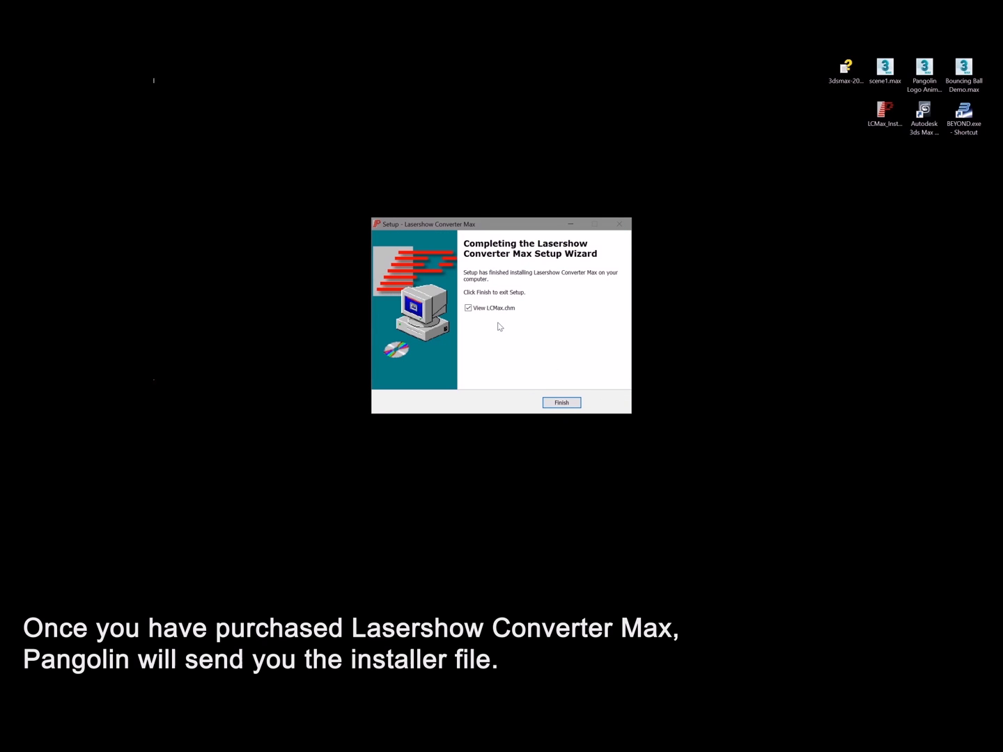
{"action": "left_click", "coordinate": [478, 307]}
- Finish the installer, relaunch 3ds Max declining the BEYOND connection, and reload scene1.max
{"action": "left_click", "coordinate": [562, 403]}
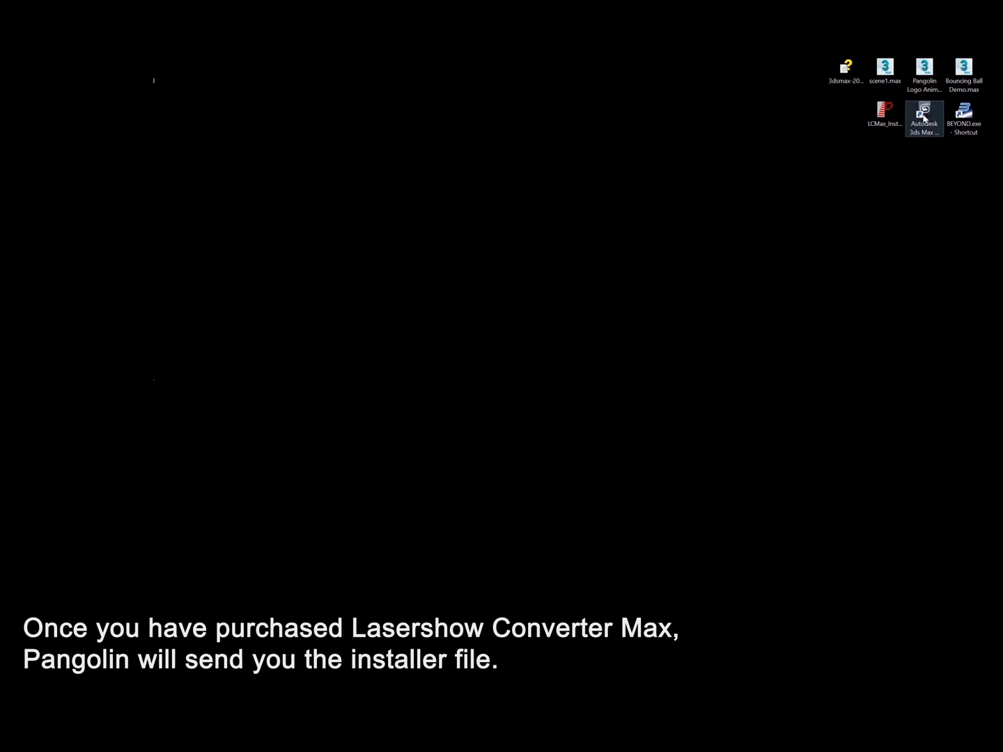
{"action": "left_click", "coordinate": [923, 118]}
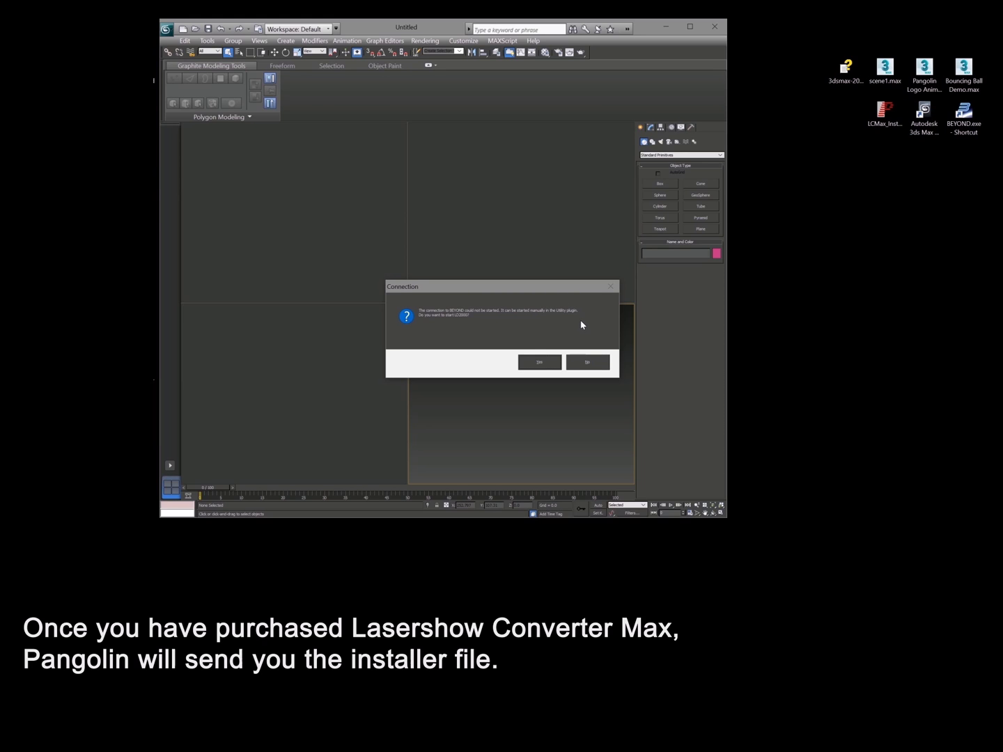
{"action": "left_click", "coordinate": [579, 365]}
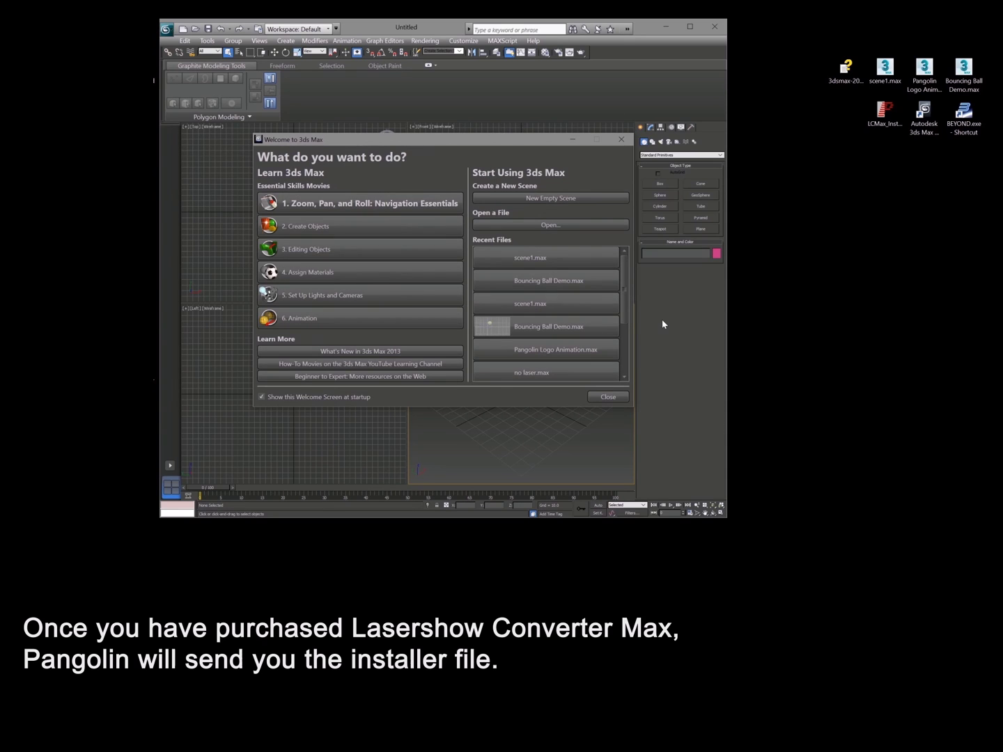
{"action": "left_click", "coordinate": [606, 259]}
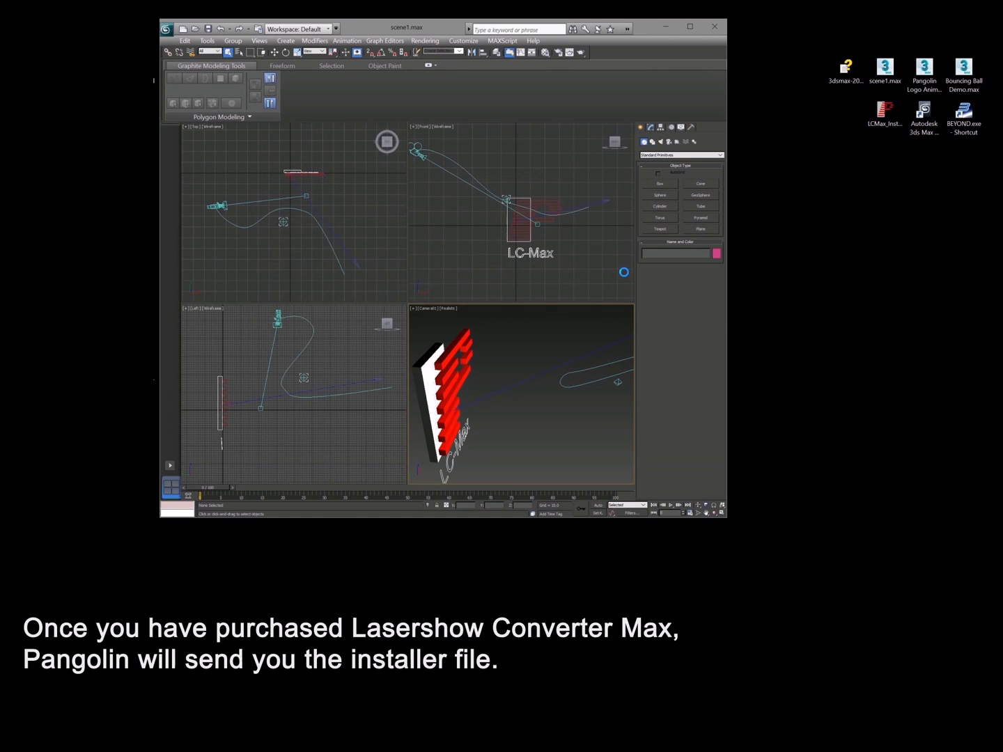
{"action": "left_click", "coordinate": [570, 53]}
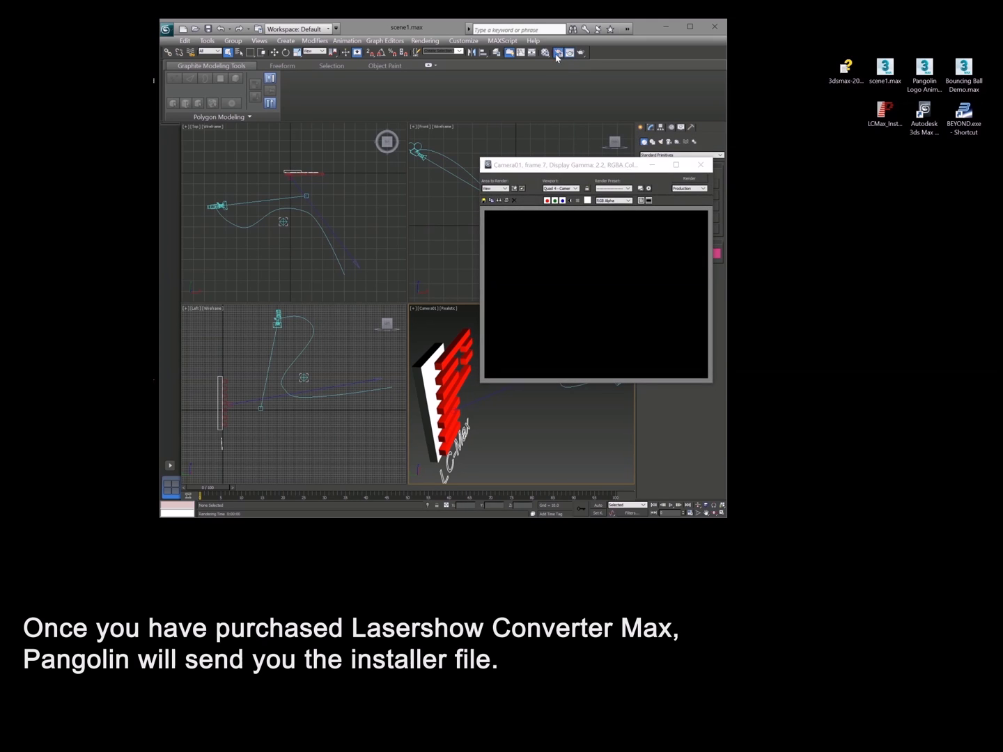
{"action": "left_click", "coordinate": [559, 54]}
{"action": "left_click", "coordinate": [399, 527]}
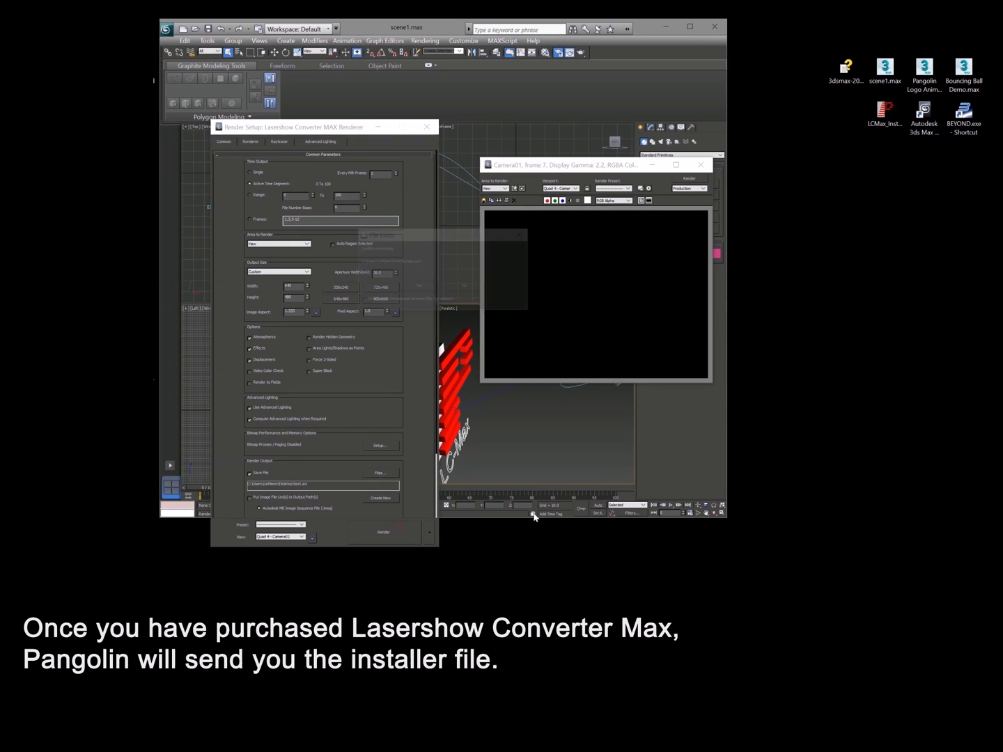
{"action": "left_click", "coordinate": [413, 285]}
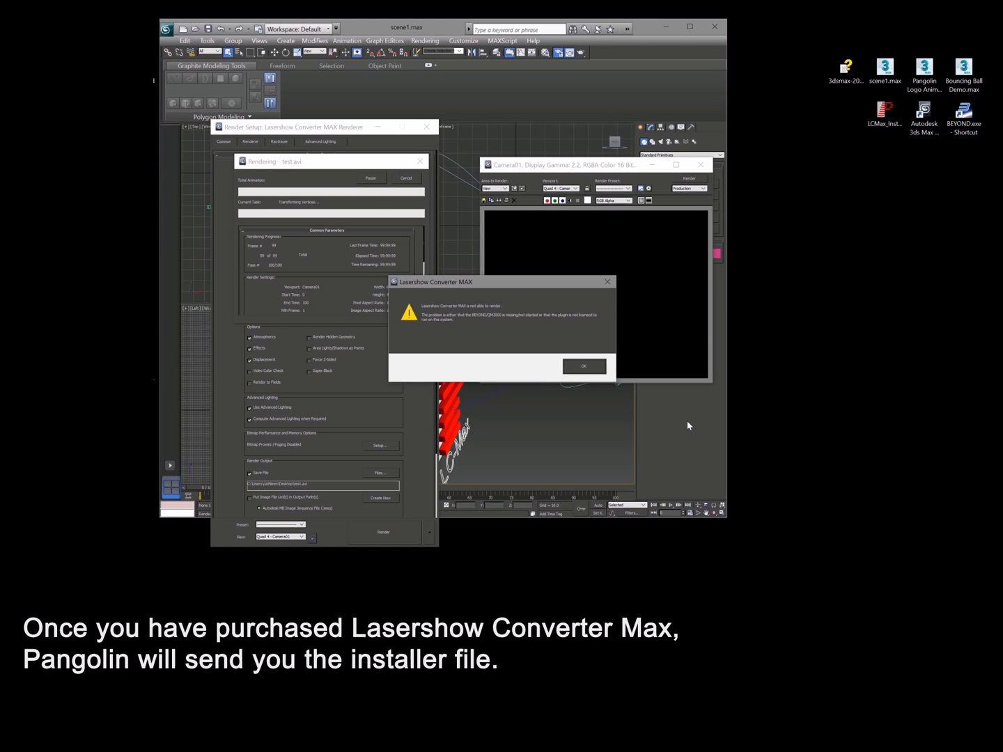
{"action": "key", "text": "Return"}
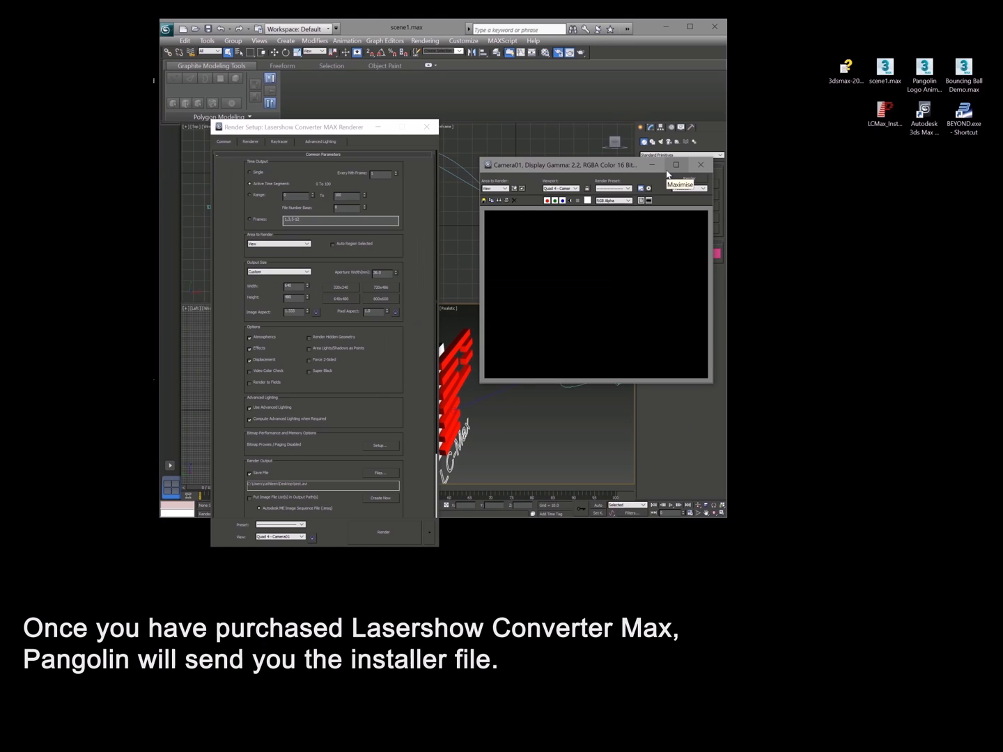
{"action": "left_click", "coordinate": [703, 167]}
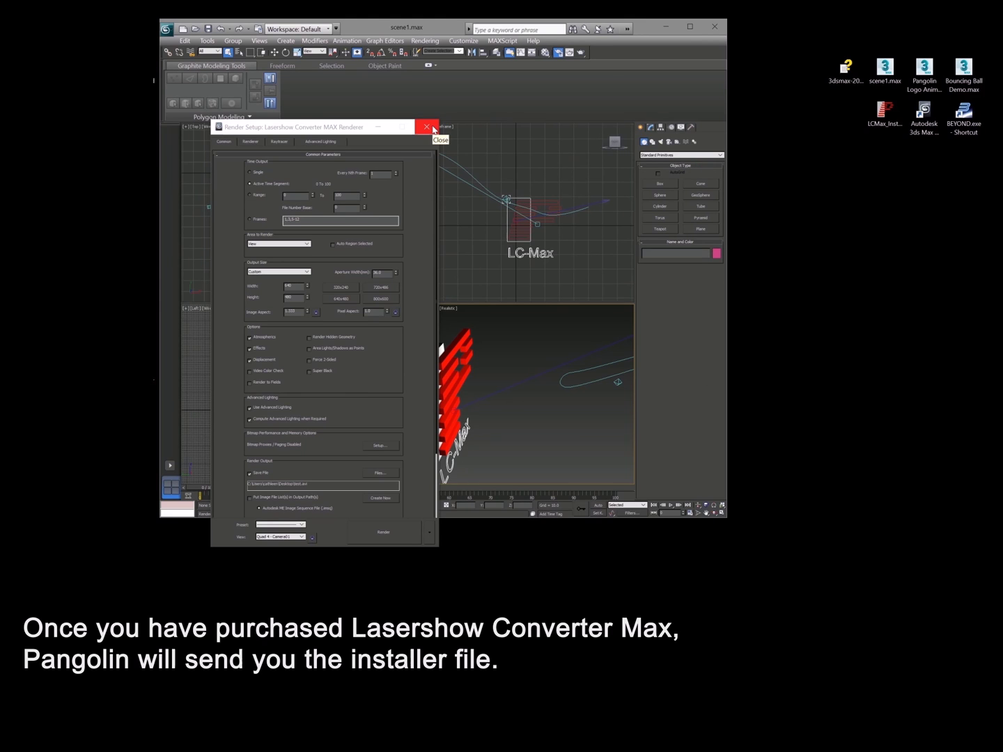
{"action": "left_click", "coordinate": [427, 127]}
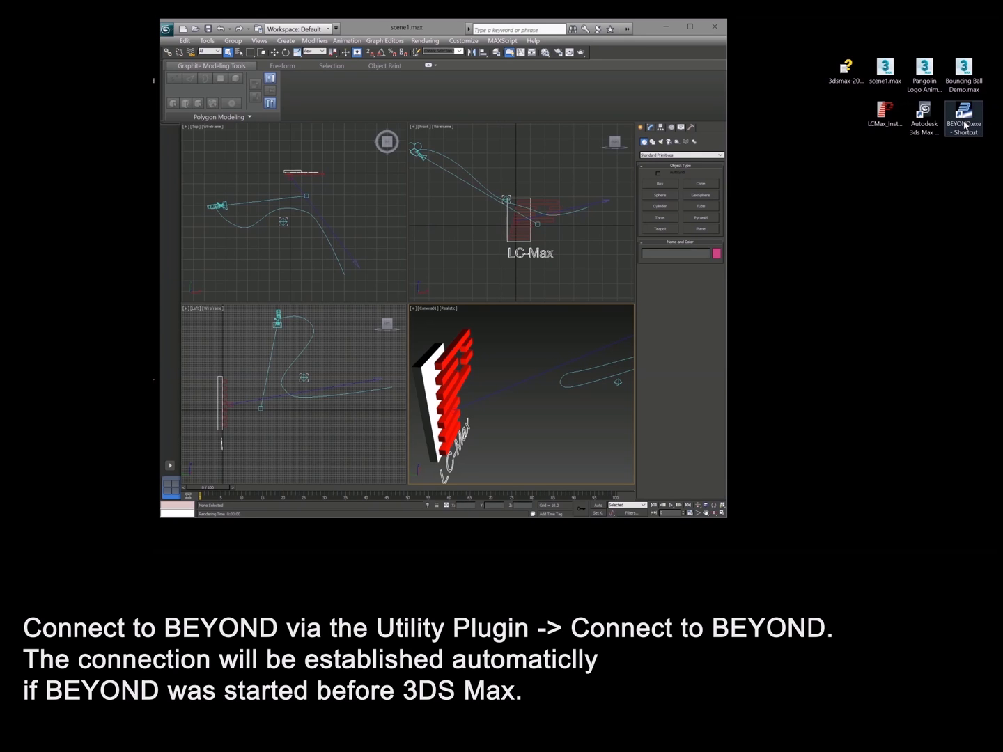
- Launch Pangolin BEYOND from its BEYOND.exe desktop shortcut
{"action": "double_click", "coordinate": [964, 124]}
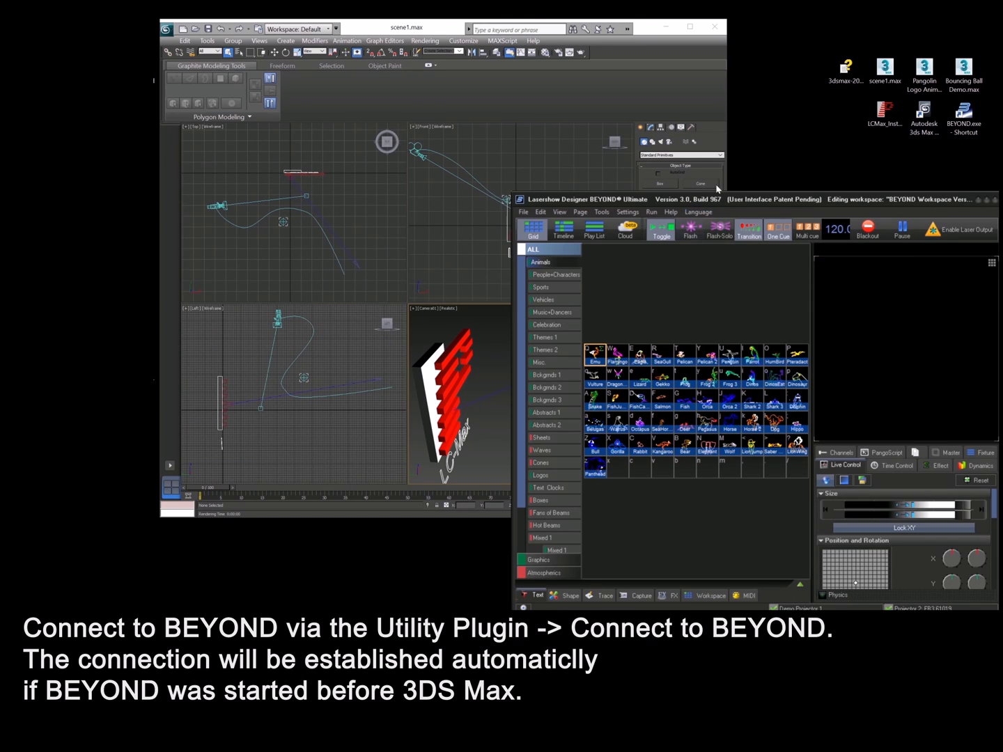
- Connect Lasershow Converter MAX to BEYOND from Utilities, then render the animation as laser frames
{"action": "left_click", "coordinate": [660, 162]}
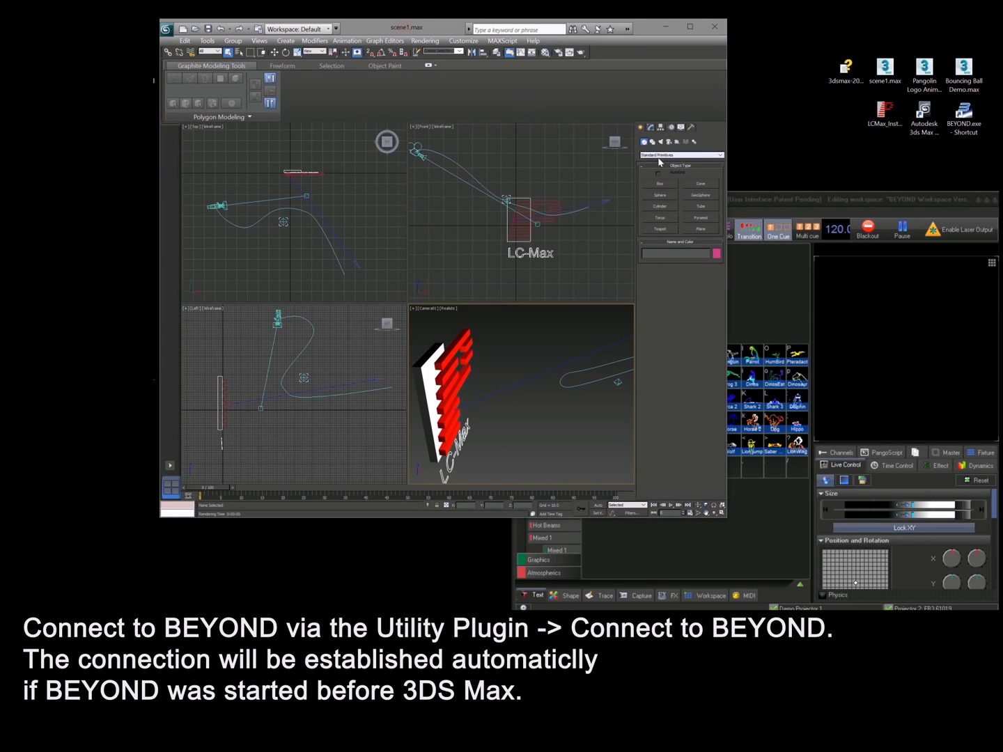
{"action": "left_click", "coordinate": [686, 132]}
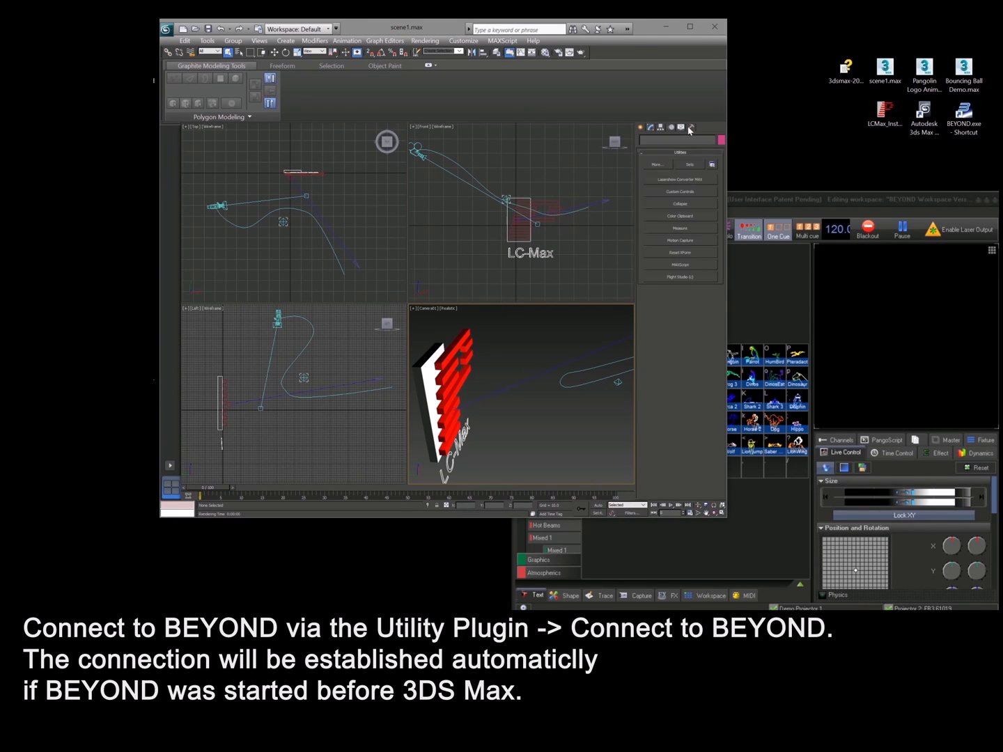
{"action": "left_click", "coordinate": [665, 182]}
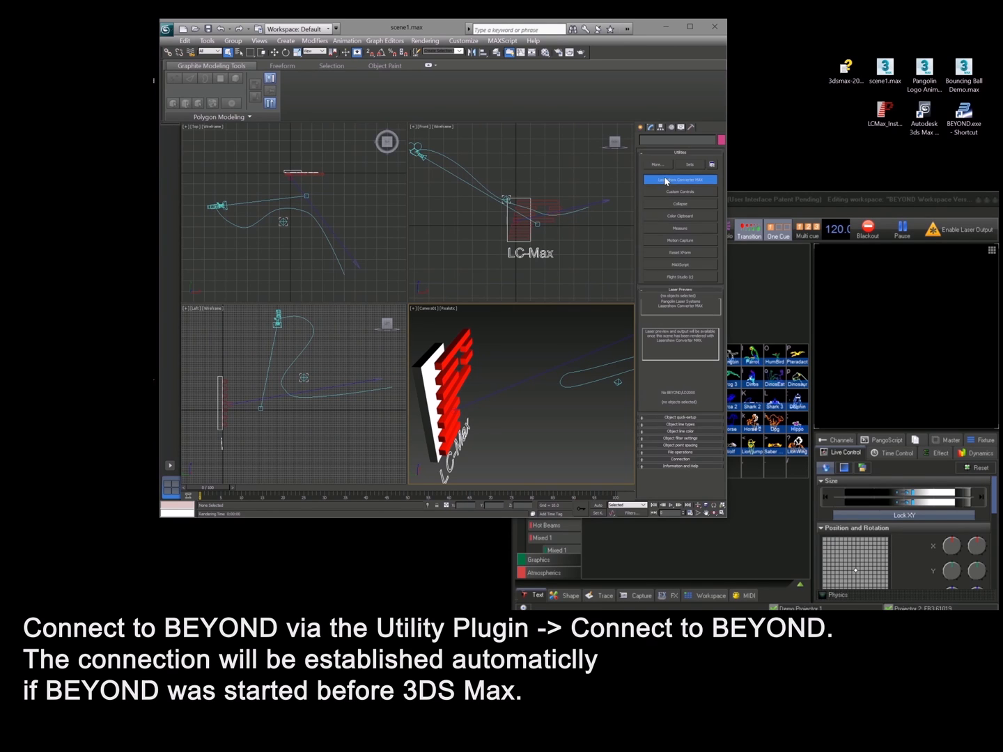
{"action": "left_click", "coordinate": [691, 446]}
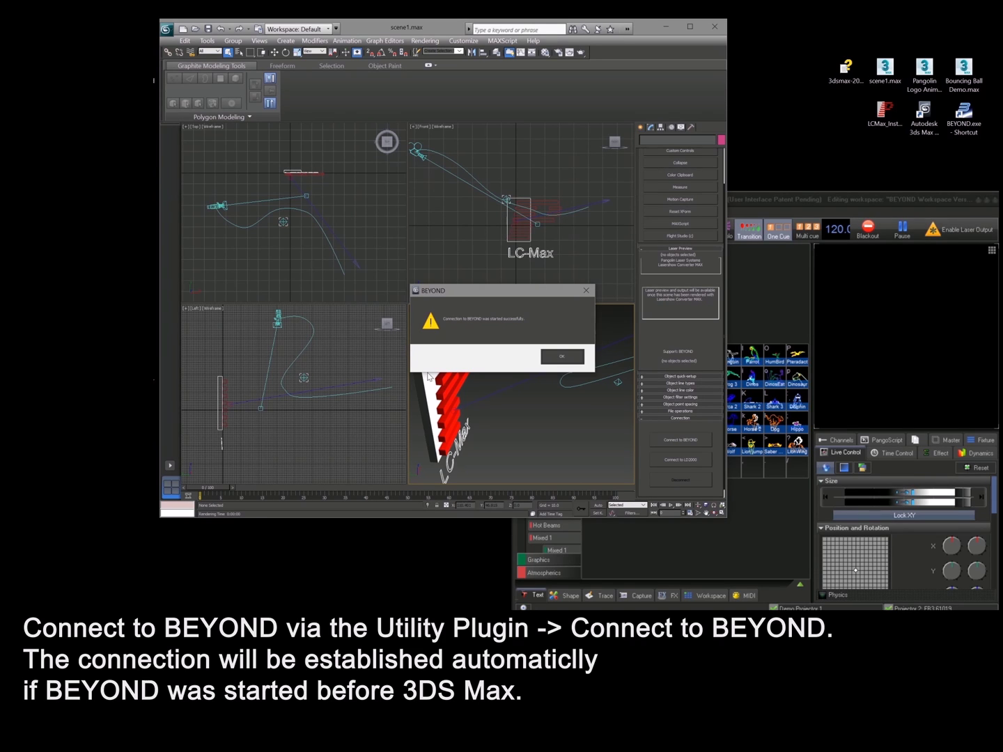
{"action": "left_click", "coordinate": [562, 356]}
{"action": "left_click", "coordinate": [558, 53]}
{"action": "left_click", "coordinate": [383, 534]}
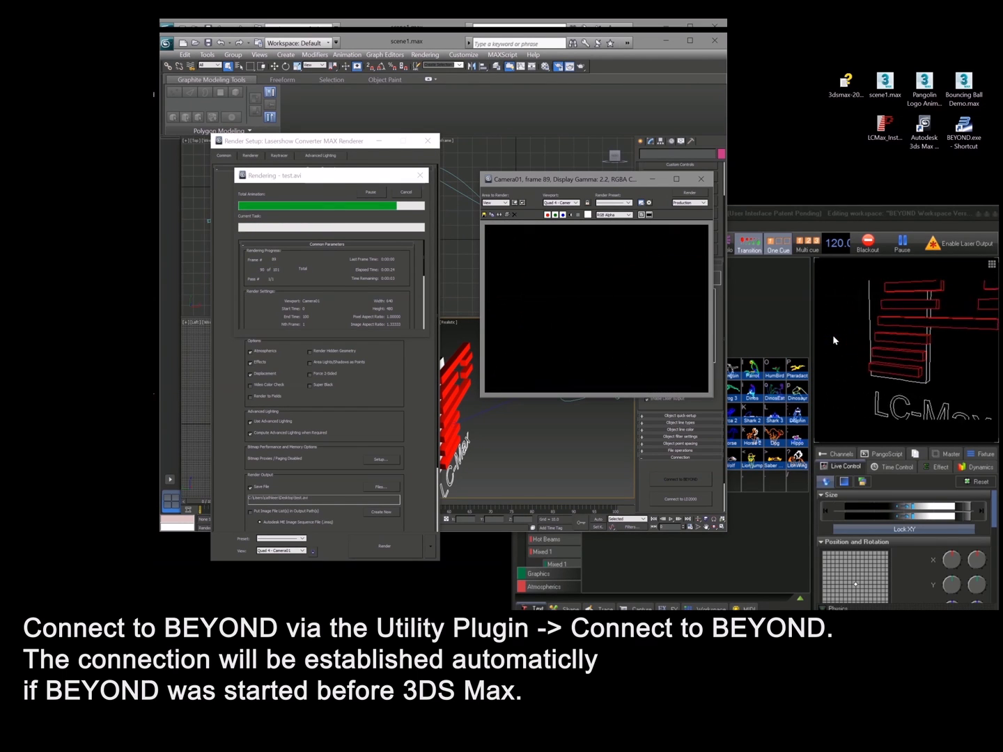
- Close the render windows, check the laser preview at frames 41 and 81, and minimize BEYOND
{"action": "left_click", "coordinate": [427, 127]}
{"action": "left_click", "coordinate": [701, 167]}
{"action": "mouse_move", "coordinate": [539, 482]}
{"action": "left_mouse_down"}
{"action": "mouse_move", "coordinate": [289, 479]}
{"action": "mouse_move", "coordinate": [528, 492]}
{"action": "left_mouse_up"}
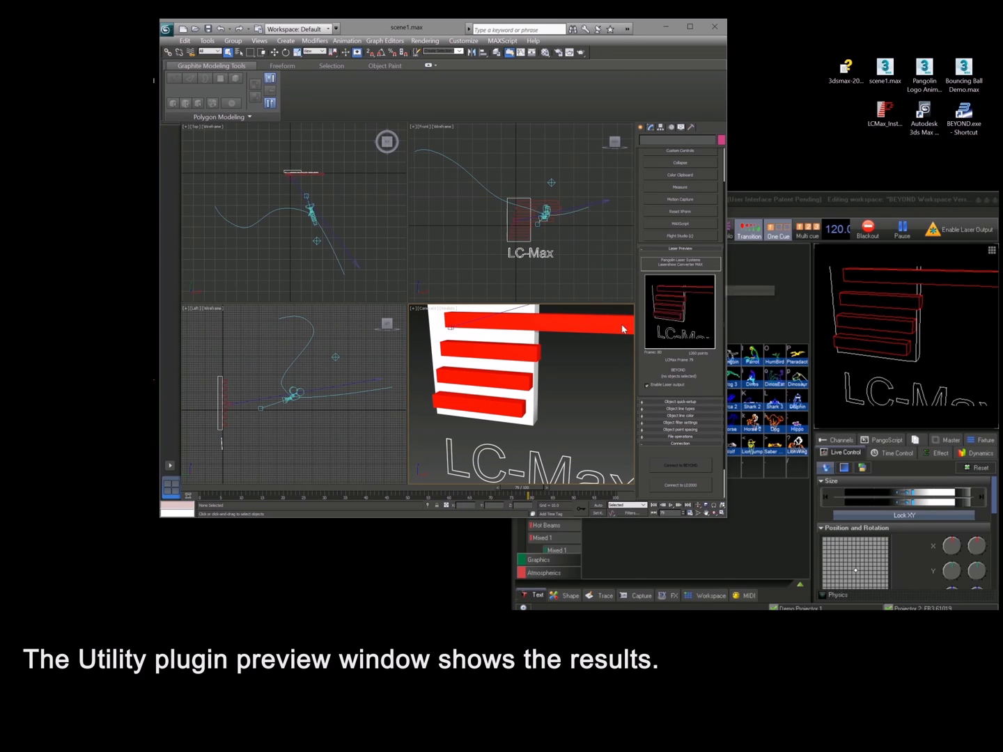
{"action": "left_click_drag", "start_coordinate": [517, 489], "coordinate": [524, 491]}
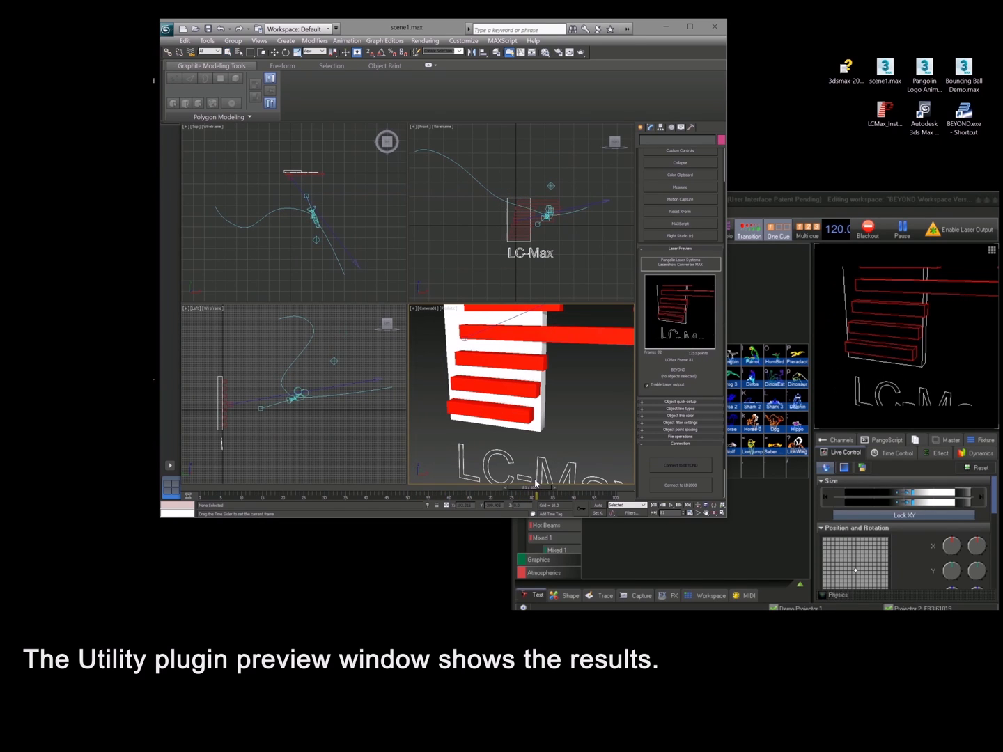
{"action": "left_click", "coordinate": [978, 200]}
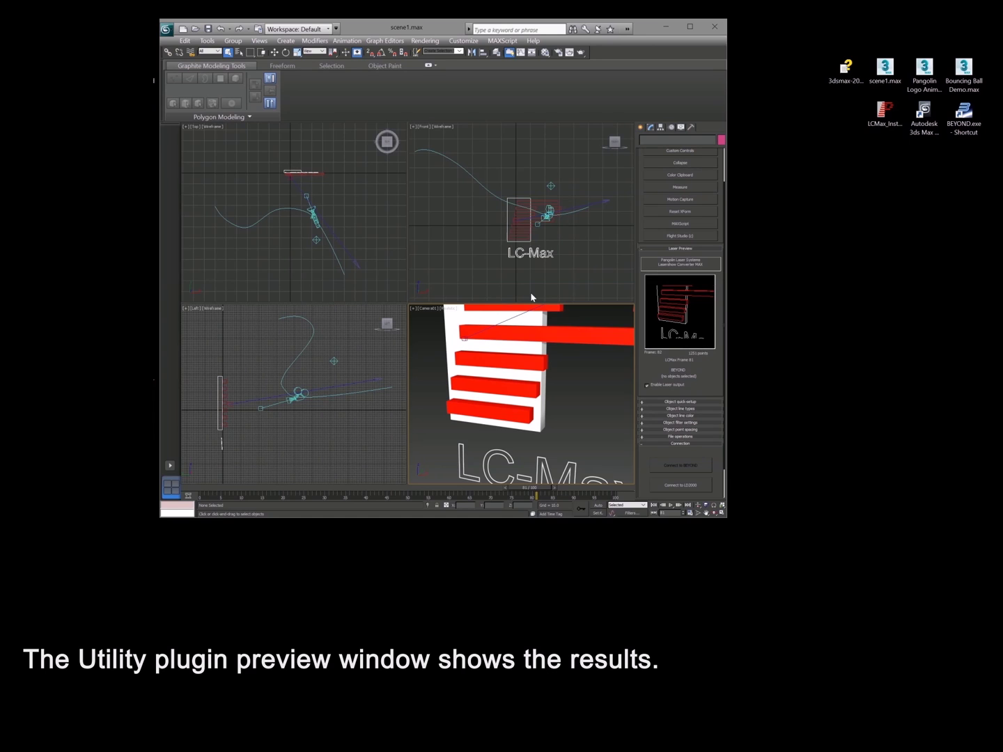
- In Assign Renderer, set Production to Lasershow Converter MAX Renderer instead of Default Scanline
{"action": "left_click", "coordinate": [558, 53]}
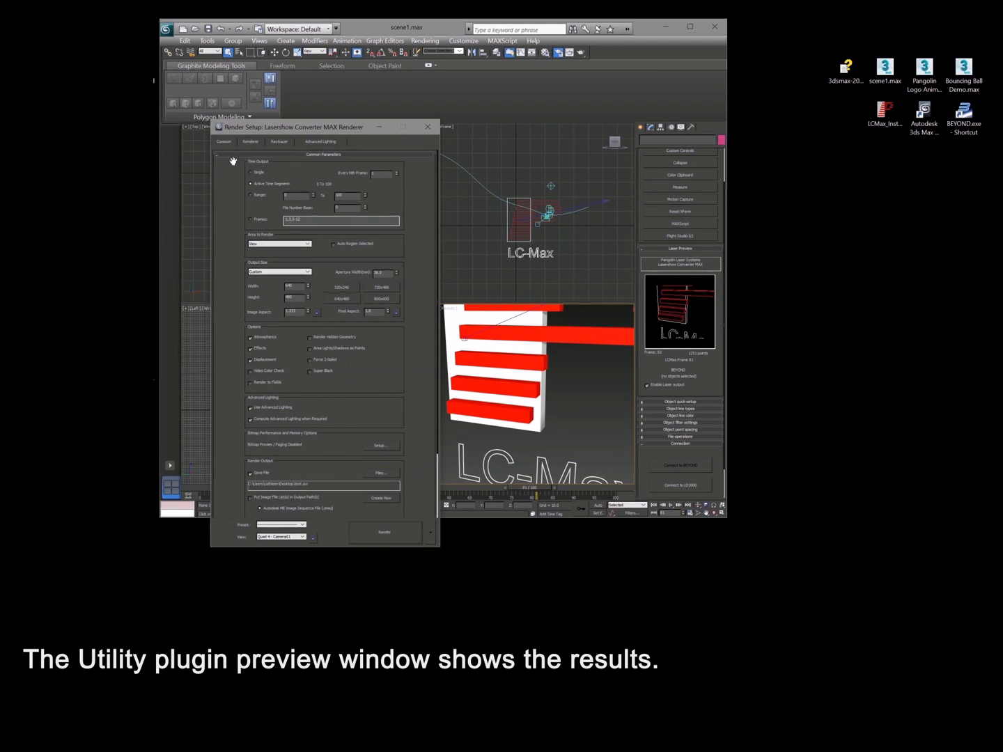
{"action": "scroll", "coordinate": [371, 411], "scroll_direction": "down", "scroll_amount": 3}
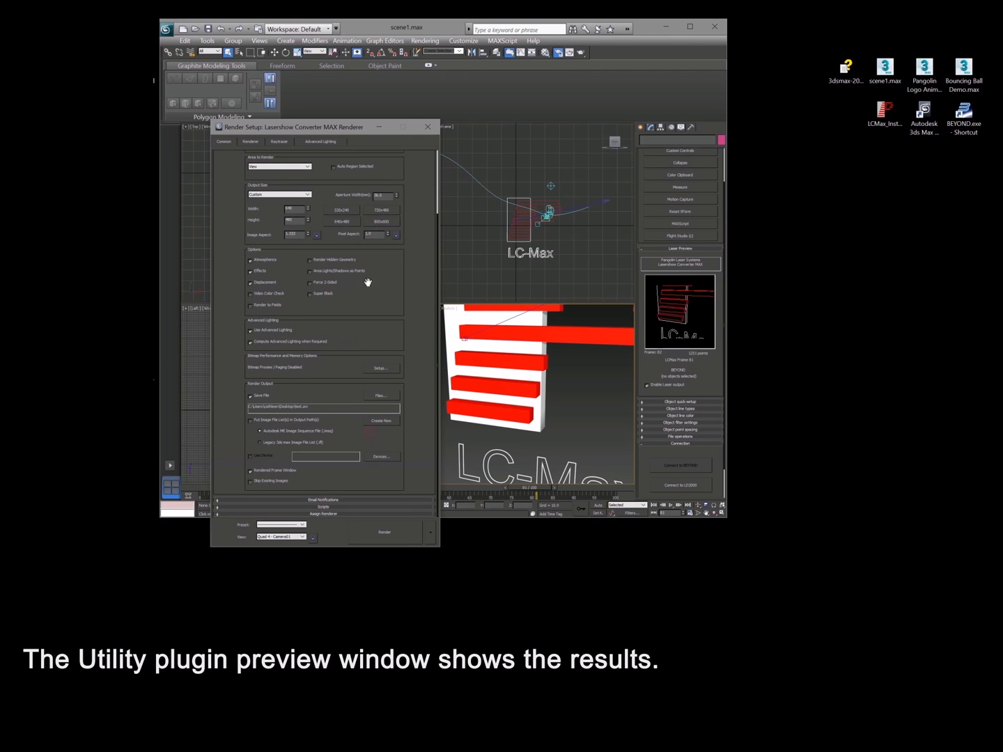
{"action": "left_click", "coordinate": [323, 516]}
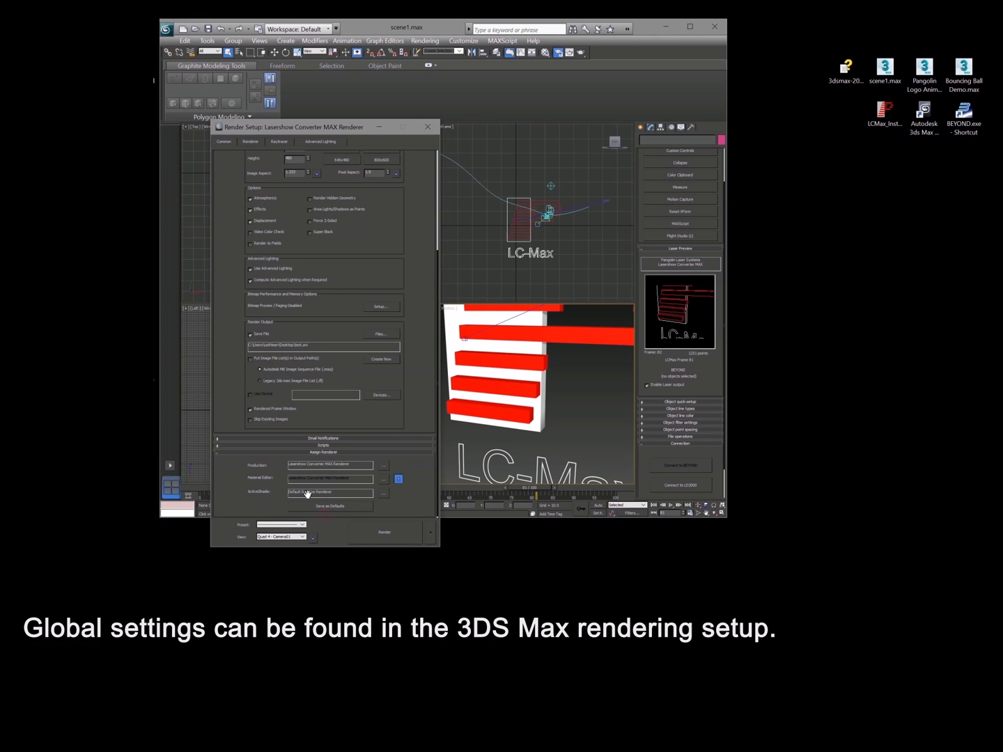
{"action": "left_click", "coordinate": [383, 466]}
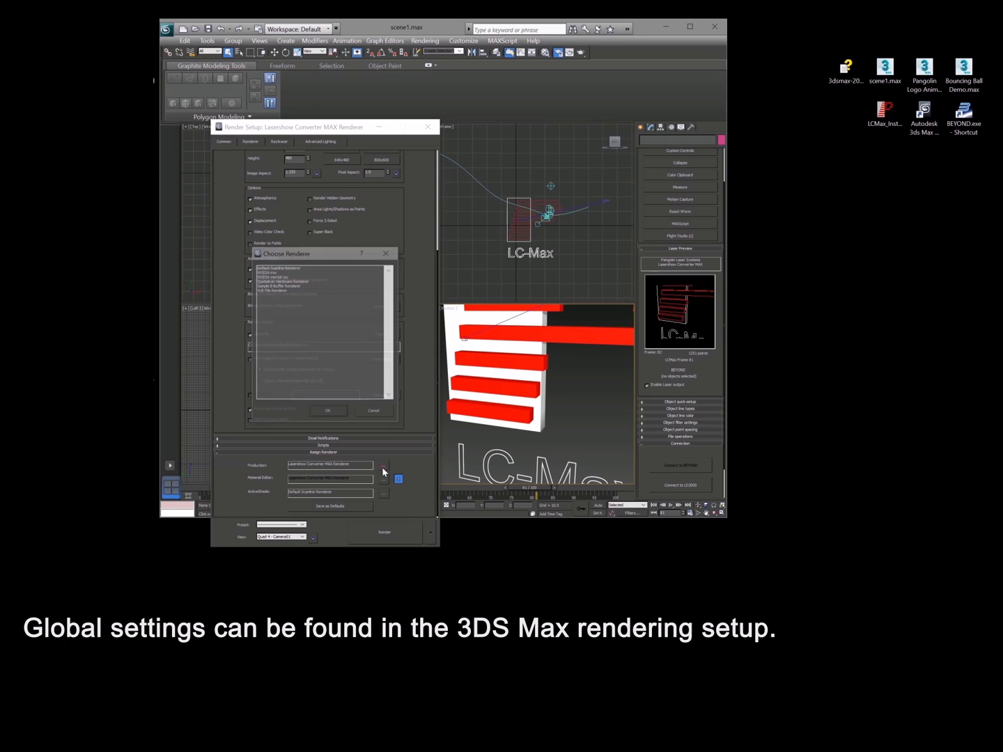
{"action": "left_click", "coordinate": [287, 269]}
{"action": "left_click", "coordinate": [343, 411]}
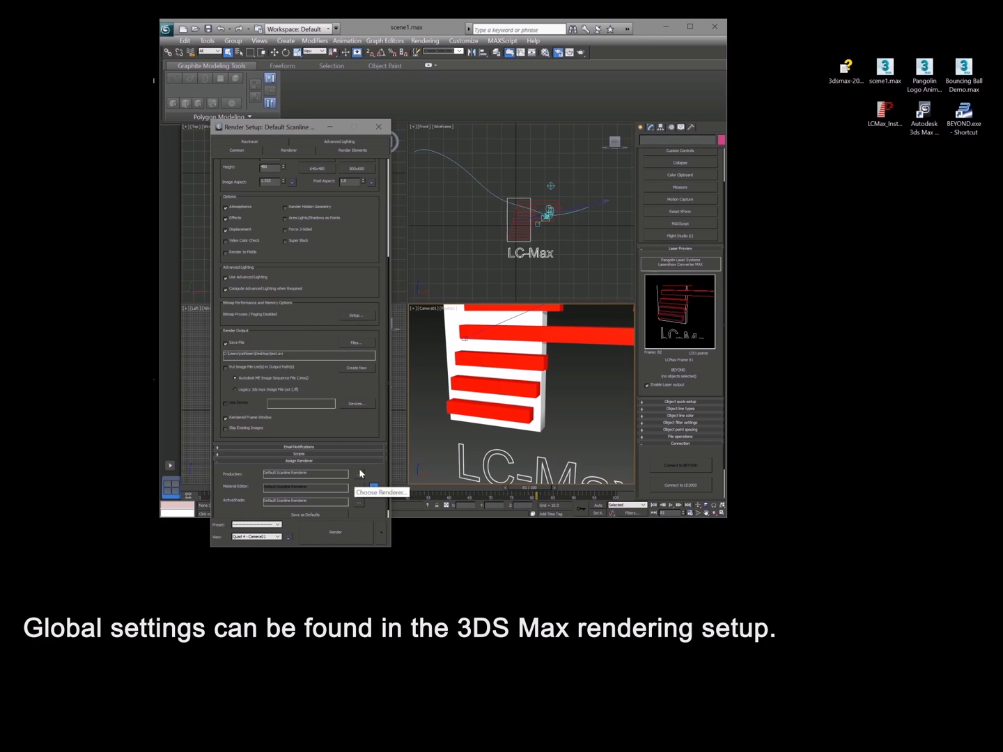
{"action": "left_click", "coordinate": [360, 473]}
{"action": "left_click", "coordinate": [278, 267]}
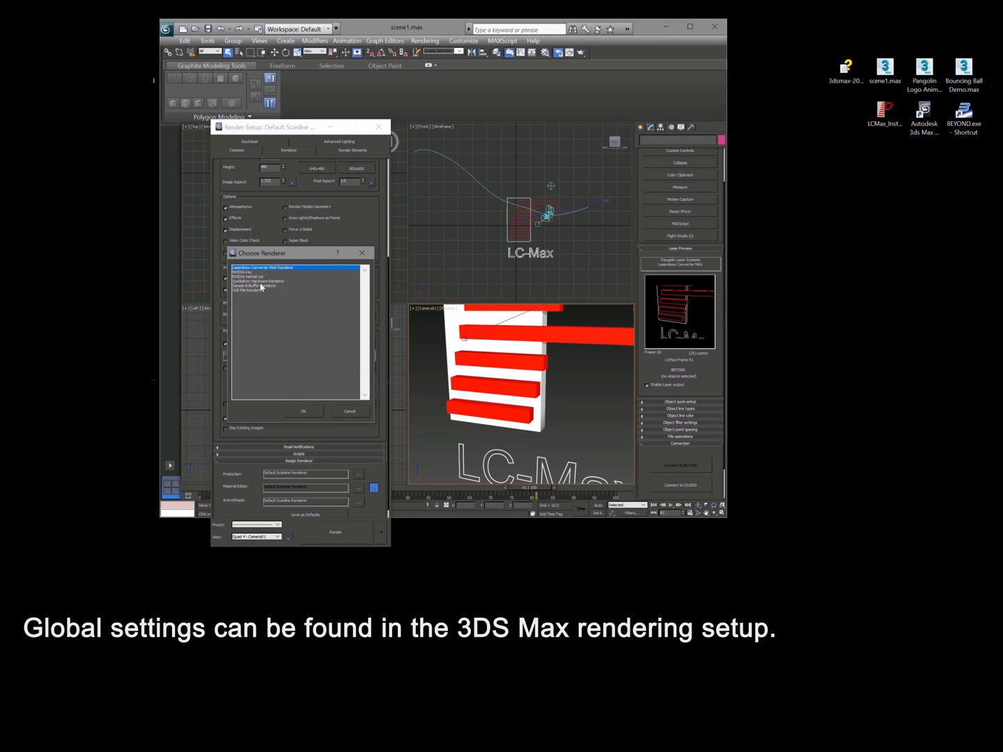
{"action": "left_click", "coordinate": [305, 411]}
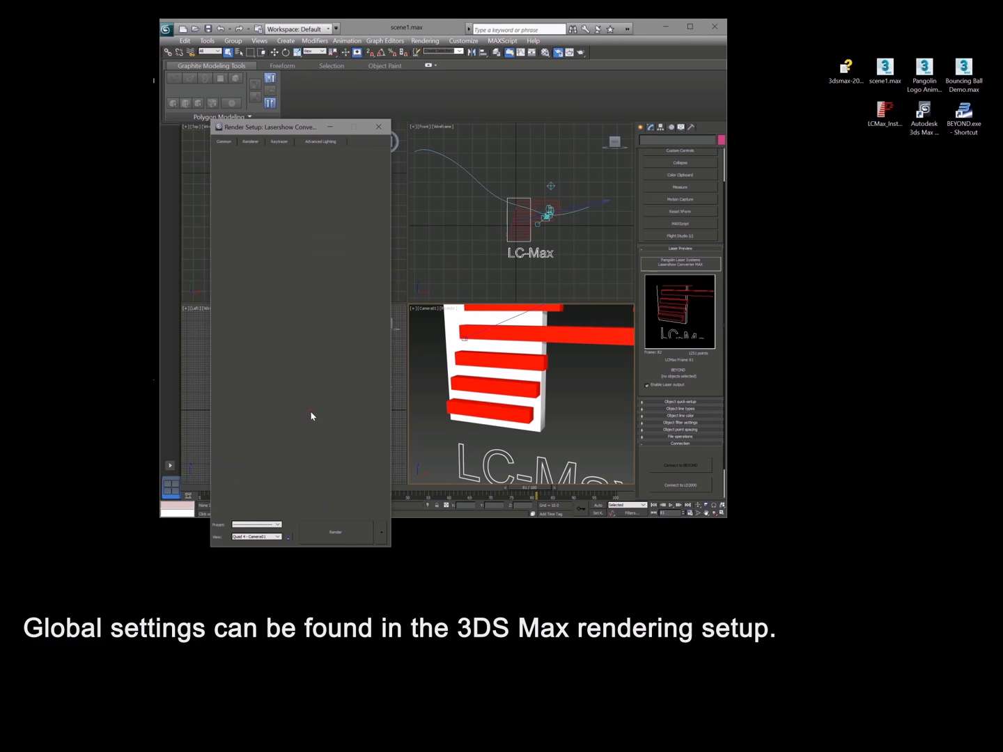
{"action": "left_click", "coordinate": [252, 141]}
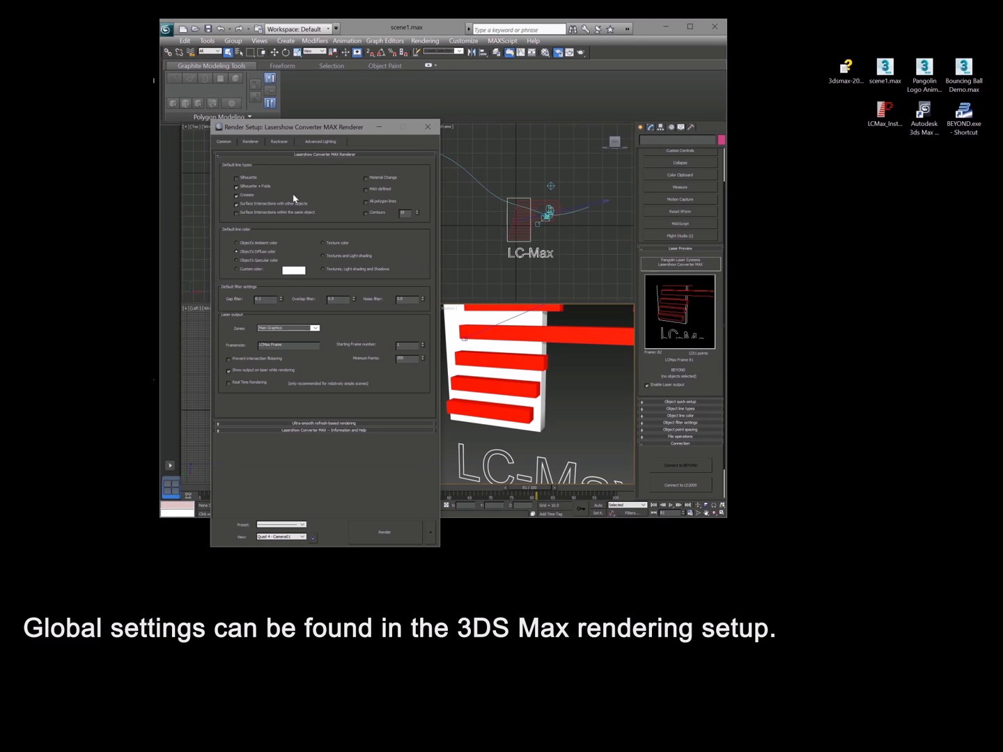
- On the Common tab, replace the 640 output Width with a new value starting with 3
{"action": "left_click", "coordinate": [230, 142]}
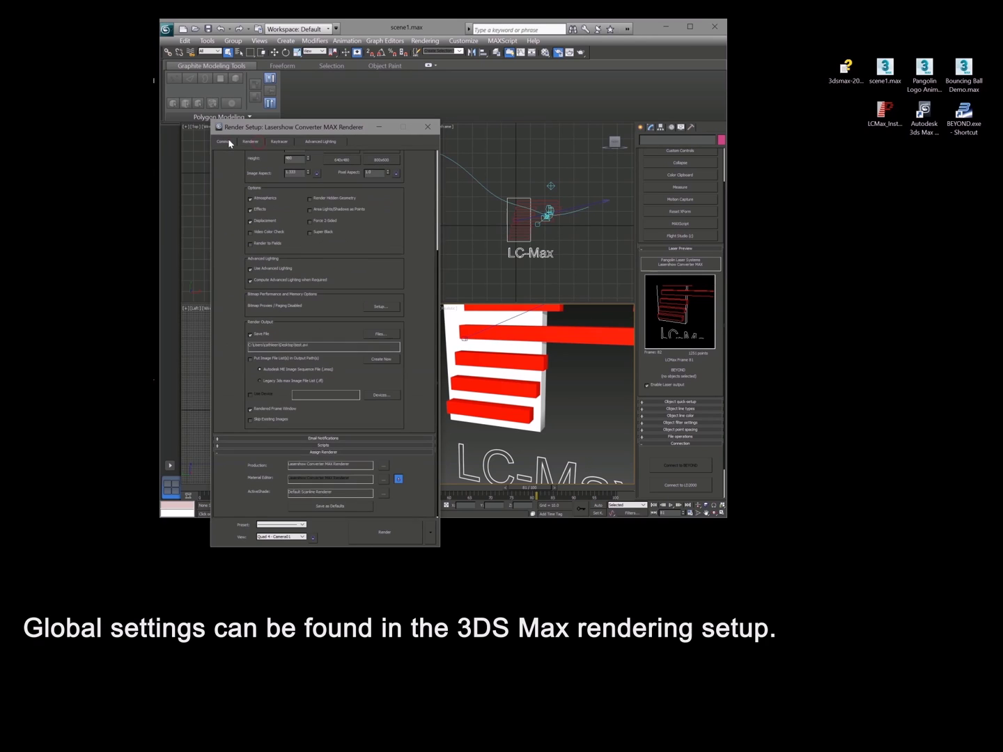
{"action": "scroll", "coordinate": [289, 183], "scroll_direction": "up", "scroll_amount": 1}
{"action": "double_click", "coordinate": [298, 160]}
{"action": "type", "text": "320"}
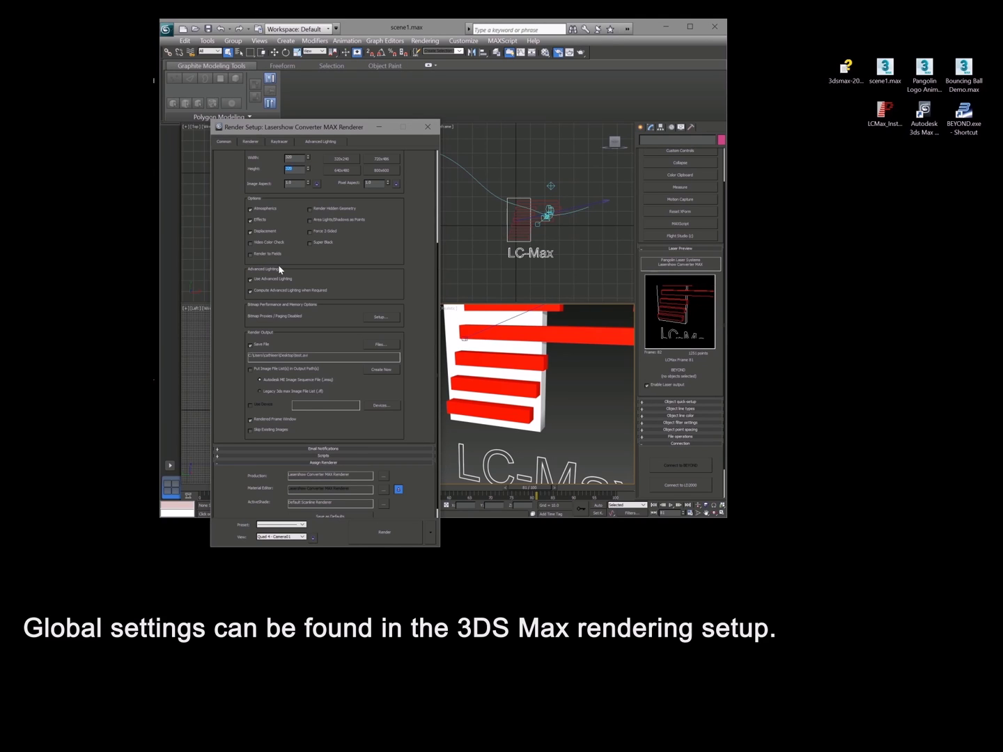
{"action": "left_click_drag", "start_coordinate": [363, 261], "coordinate": [377, 435]}
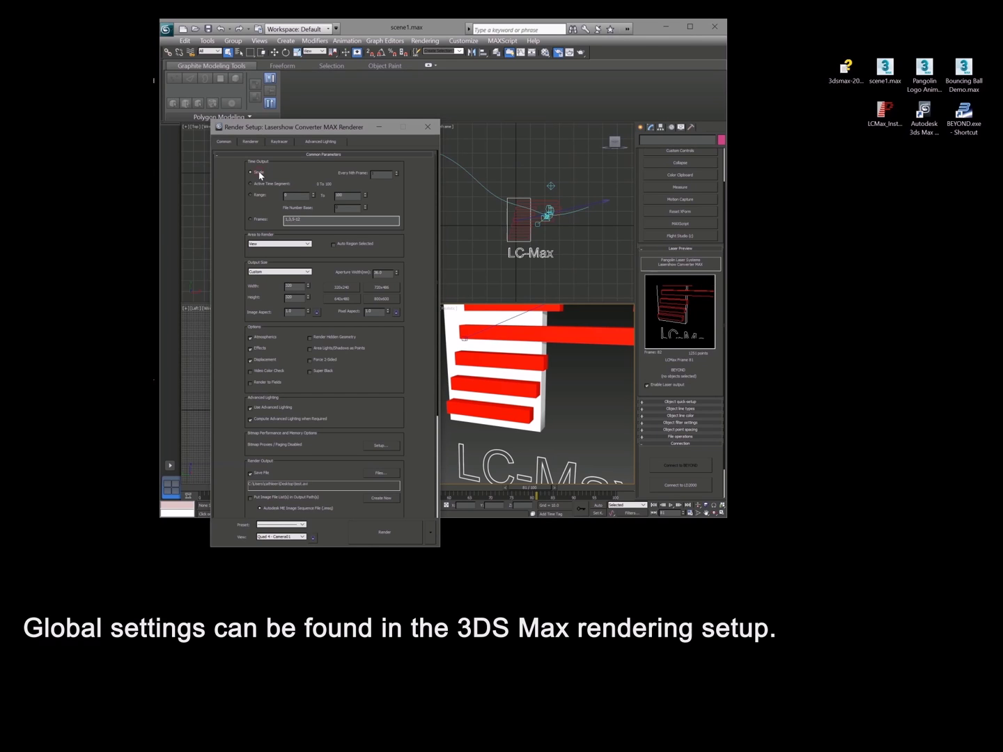
- Render the camera frame, overwriting the existing file, then set Time Output to Range
{"action": "left_click", "coordinate": [404, 538]}
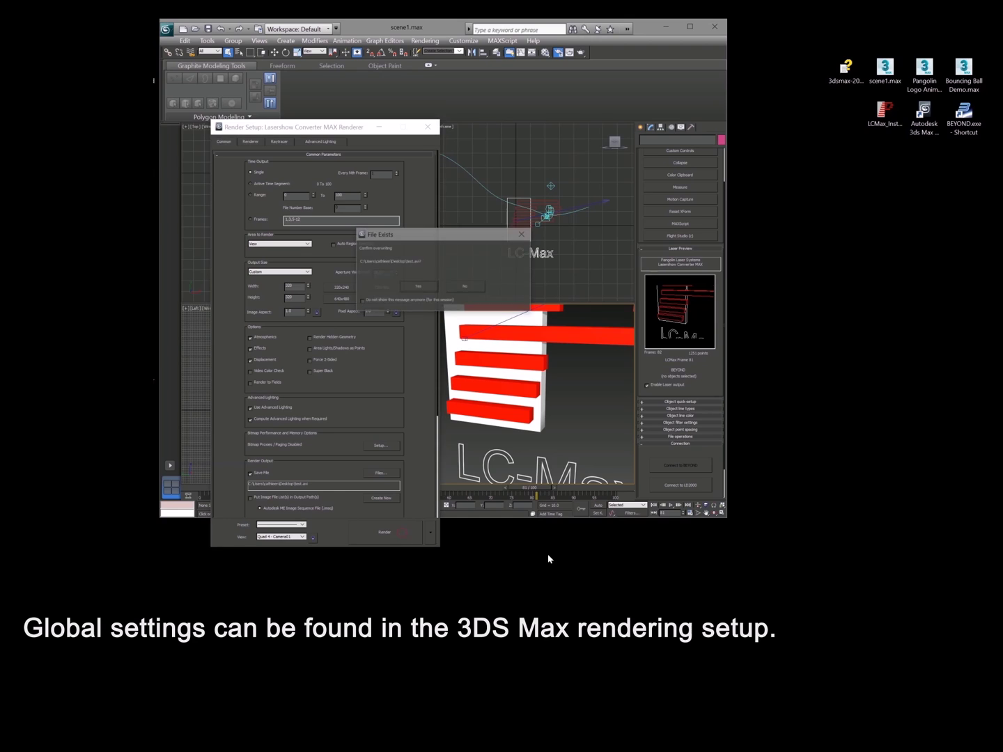
{"action": "left_click", "coordinate": [412, 287]}
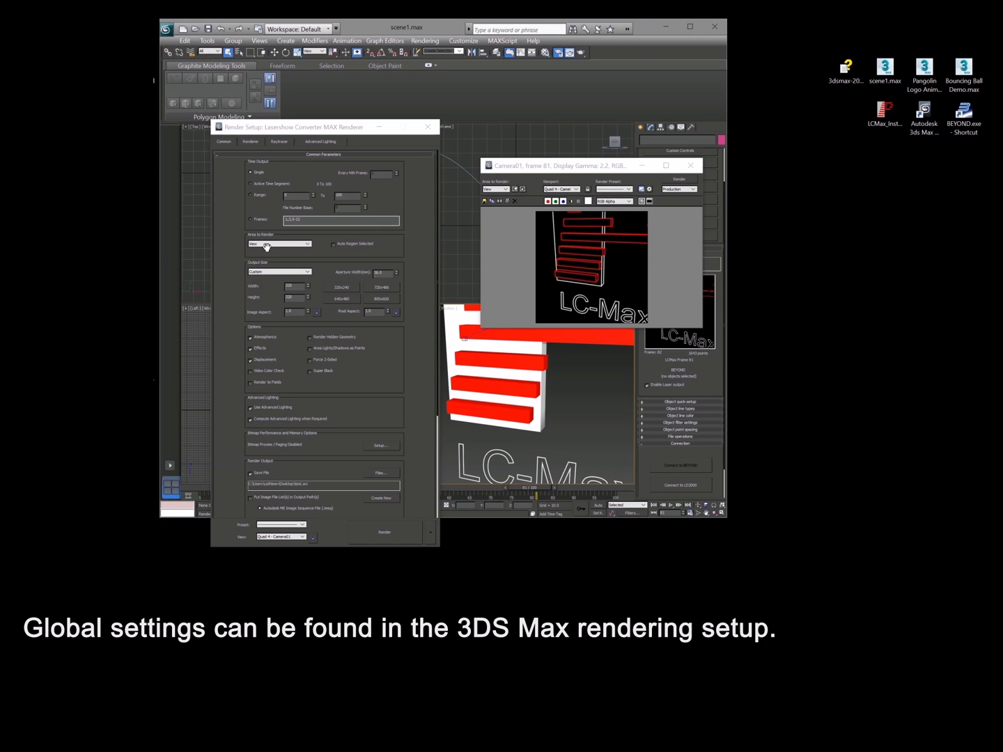
{"action": "left_click", "coordinate": [264, 194]}
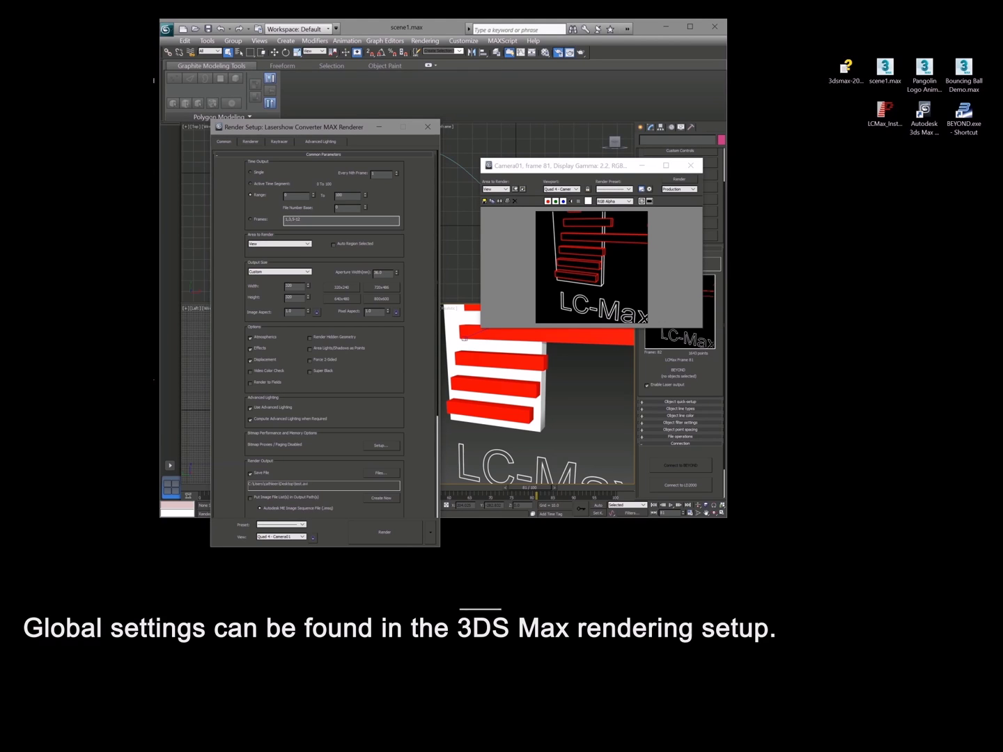
{"action": "left_click", "coordinate": [690, 165]}
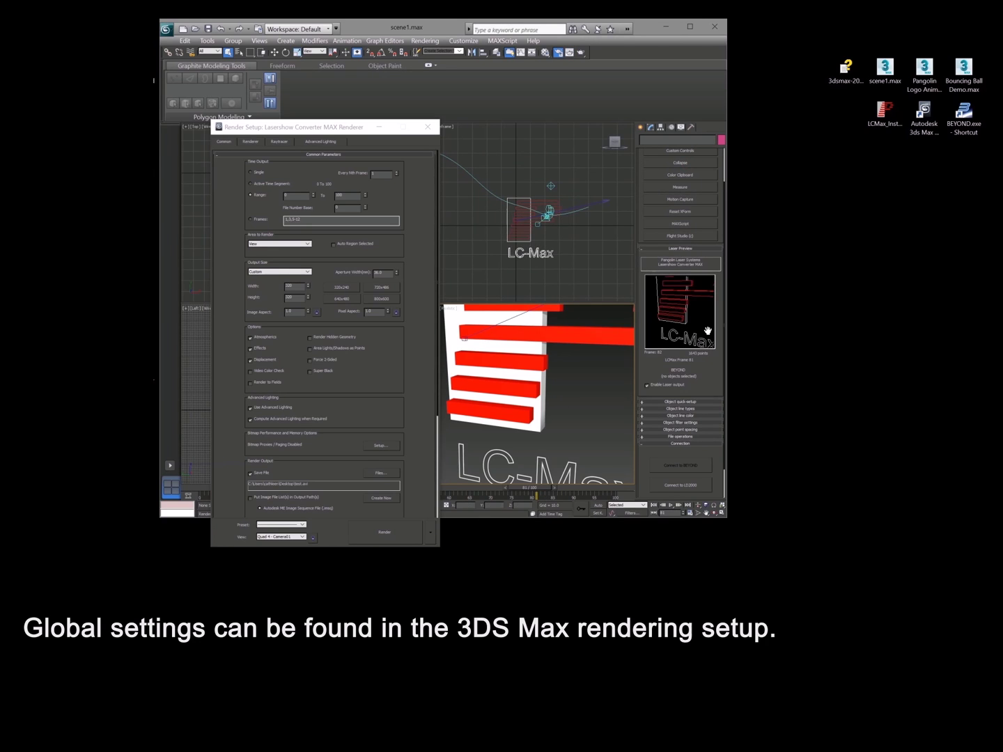
- Select the LC-Max text and expand its Object quick-setup, Object line color and Object point spacing rollouts
{"action": "left_click", "coordinate": [537, 467]}
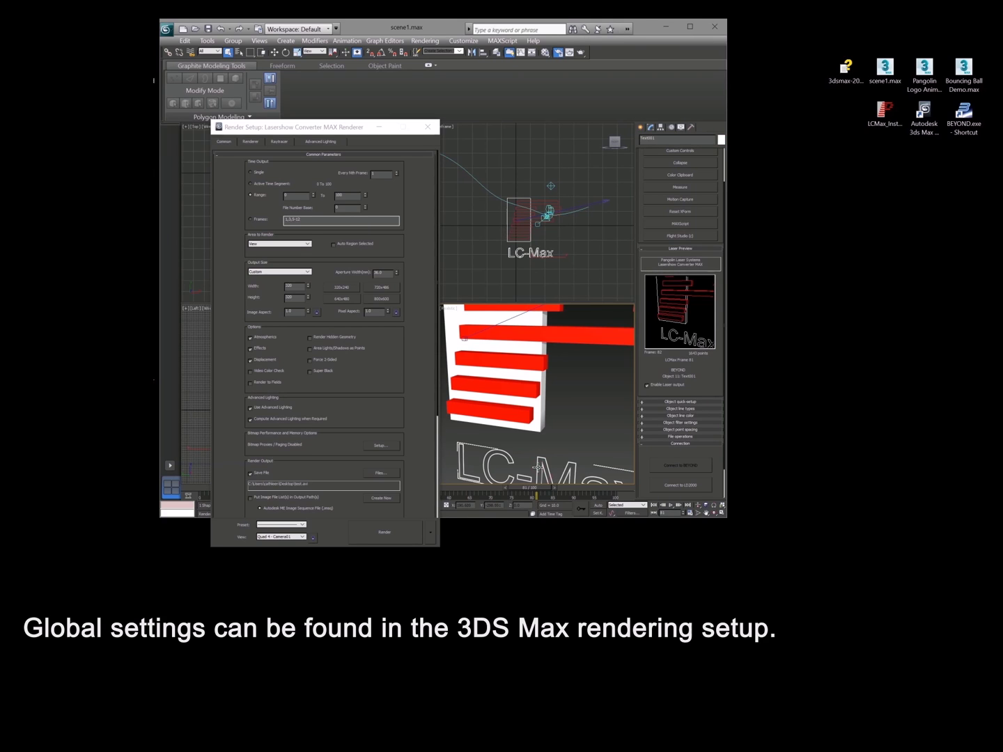
{"action": "left_click", "coordinate": [689, 403]}
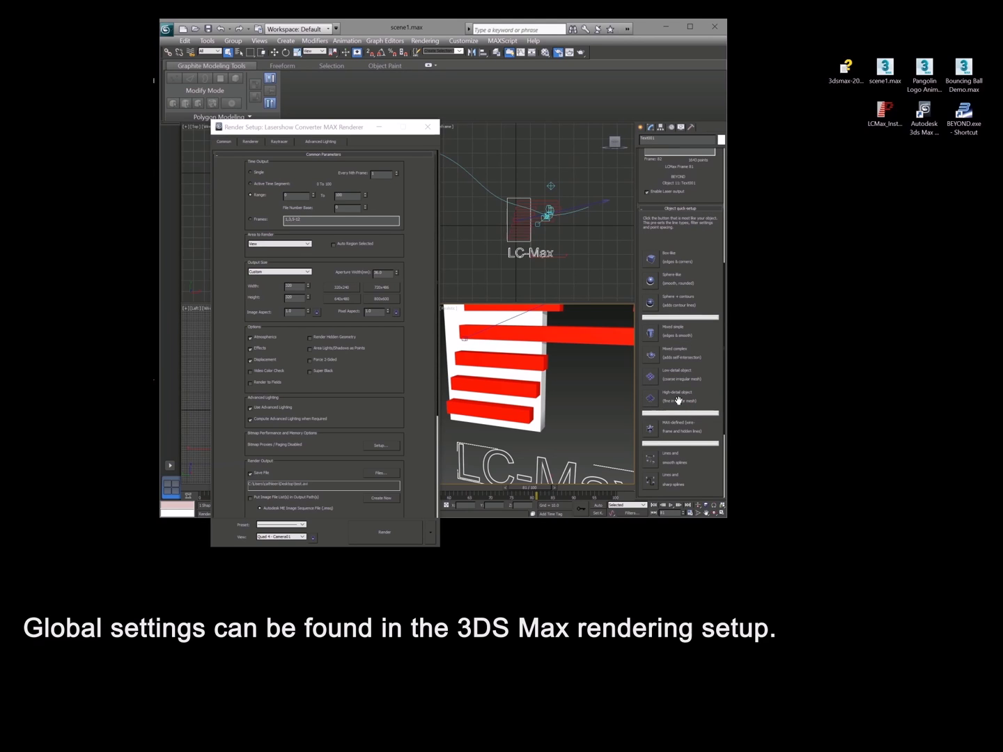
{"action": "left_click_drag", "start_coordinate": [700, 472], "coordinate": [698, 322]}
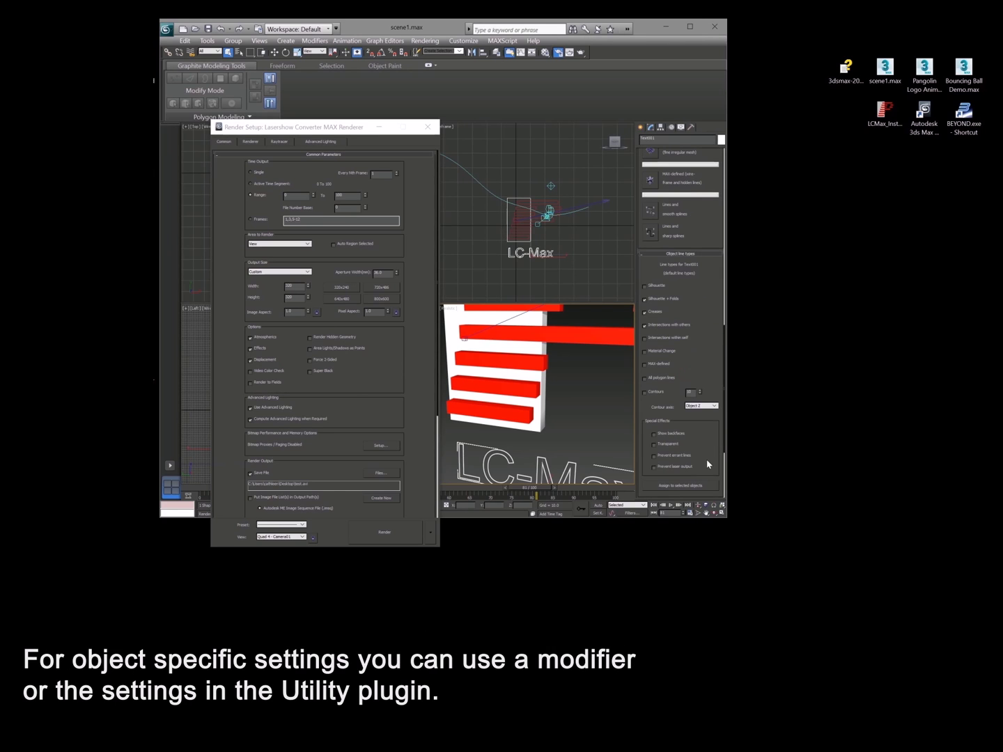
{"action": "left_click_drag", "start_coordinate": [701, 324], "coordinate": [703, 276]}
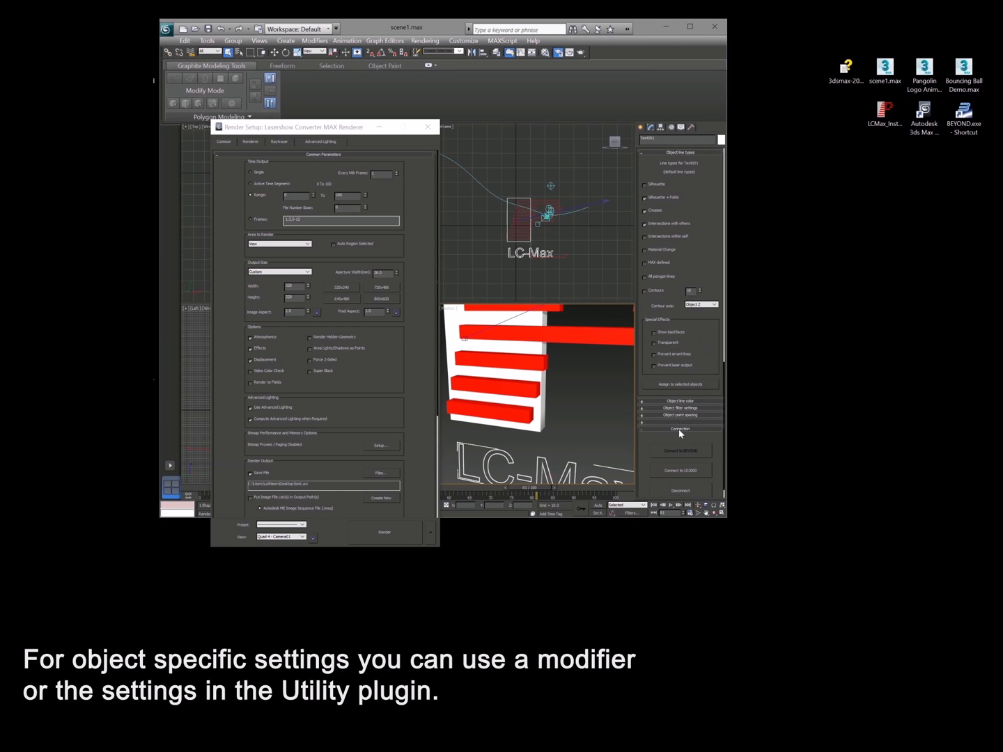
{"action": "left_click", "coordinate": [690, 426]}
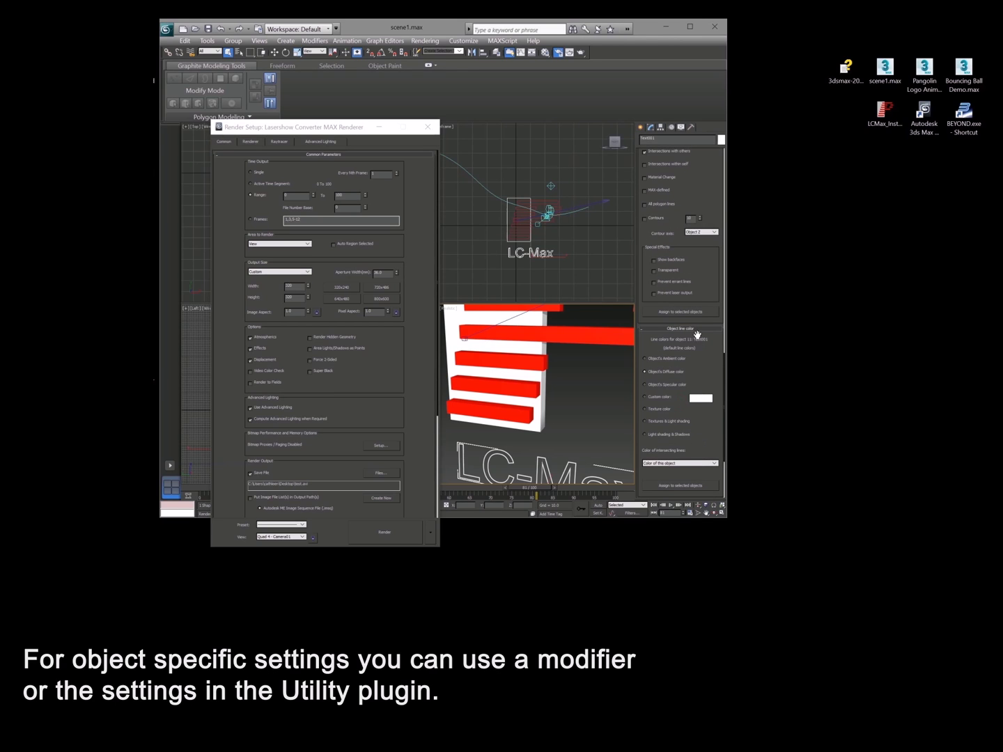
{"action": "scroll", "coordinate": [701, 449], "scroll_direction": "down", "scroll_amount": 3}
{"action": "left_click", "coordinate": [686, 415]}
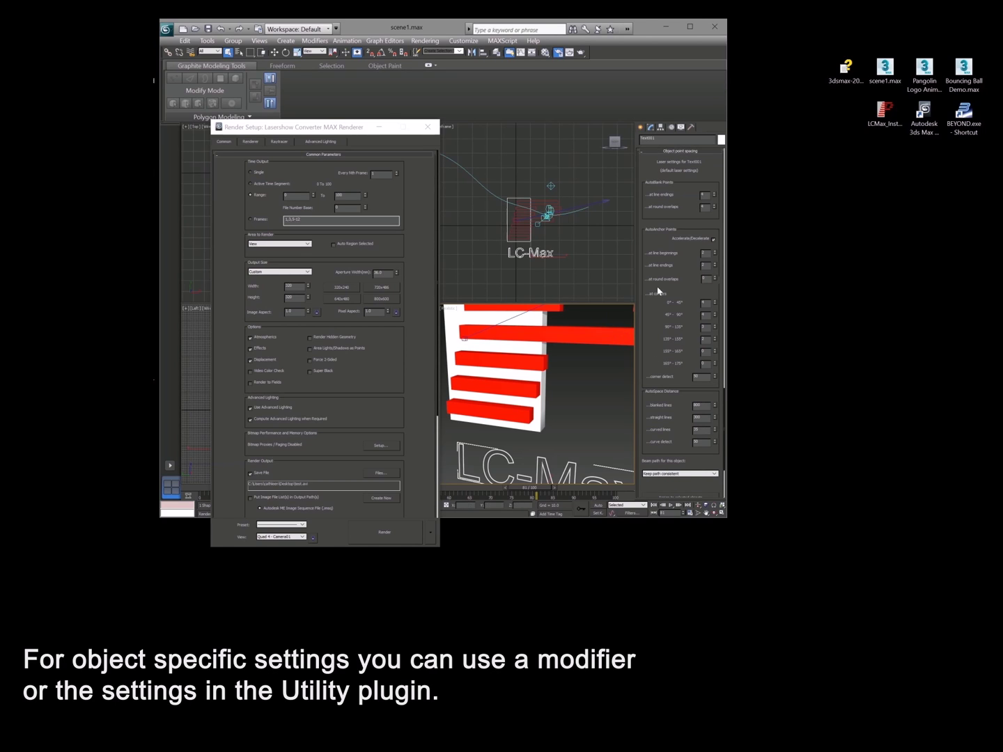
{"action": "scroll", "coordinate": [690, 230], "scroll_direction": "up", "scroll_amount": 3}
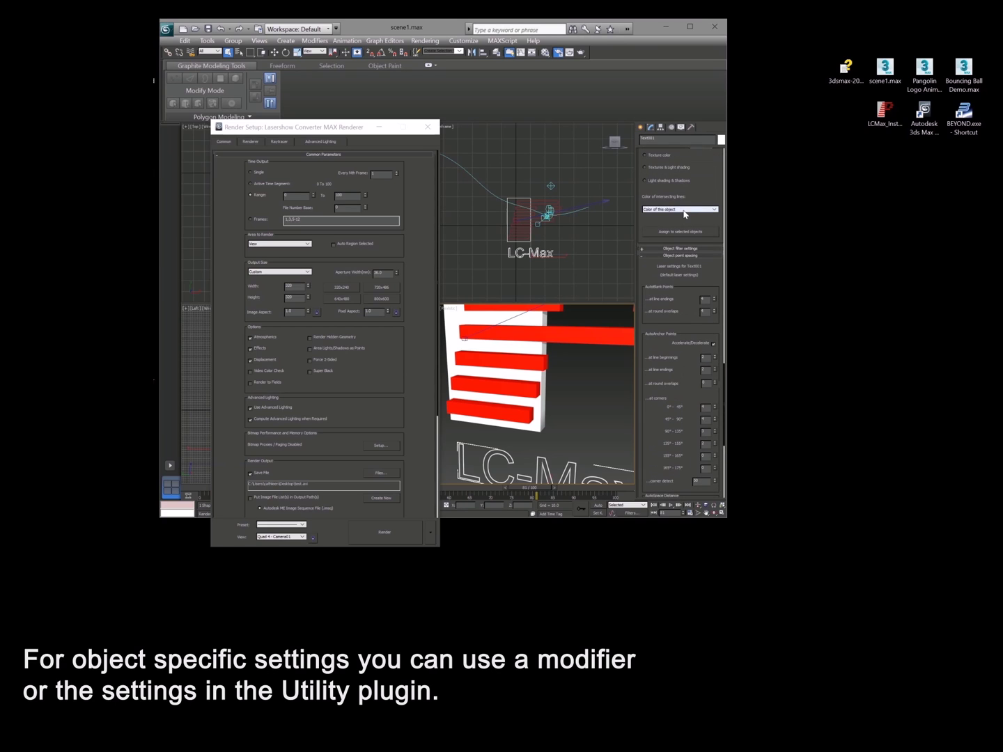
{"action": "scroll", "coordinate": [659, 250], "scroll_direction": "up", "scroll_amount": 6}
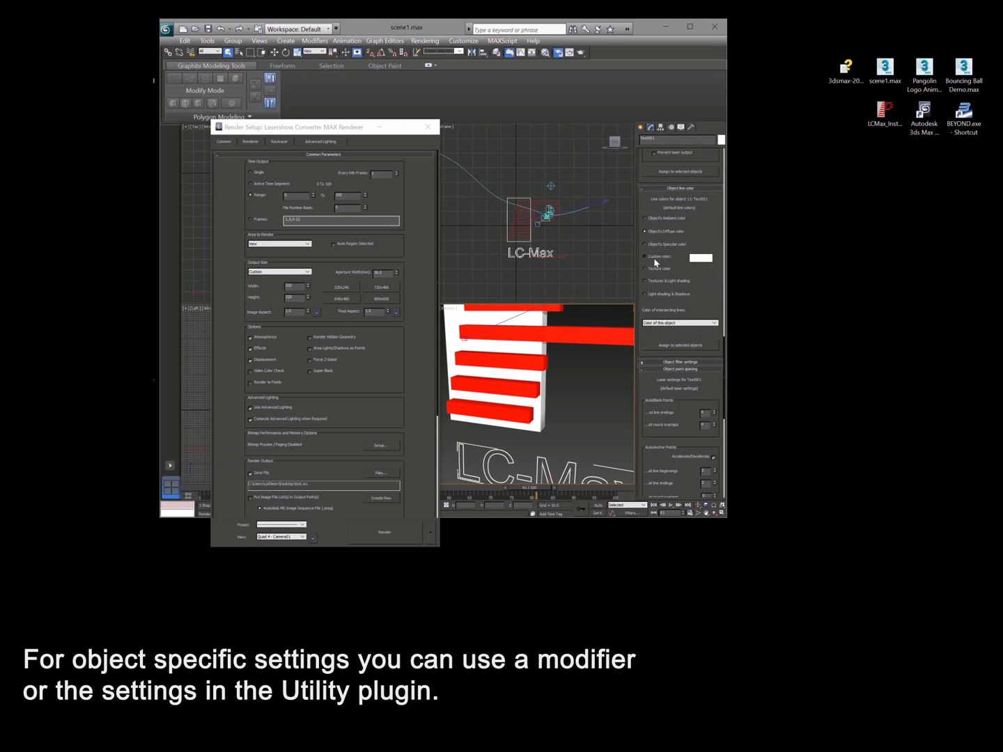
- Set a fully saturated purple-blue custom line colour and assign it to the LC-Max text
{"action": "left_click", "coordinate": [699, 259]}
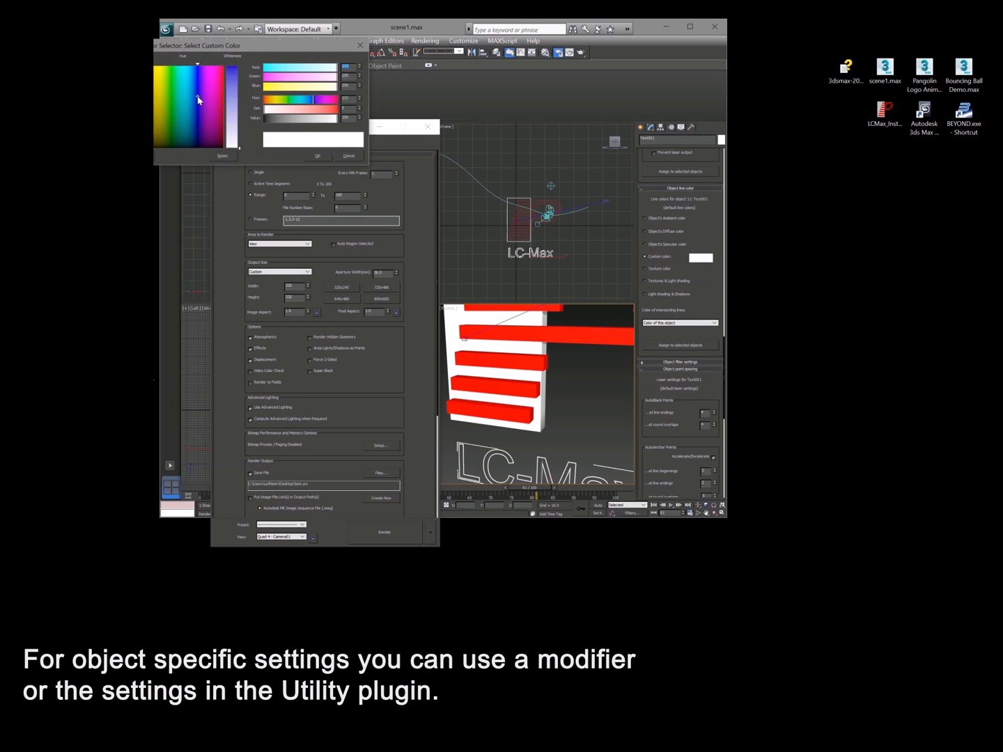
{"action": "left_click", "coordinate": [232, 71]}
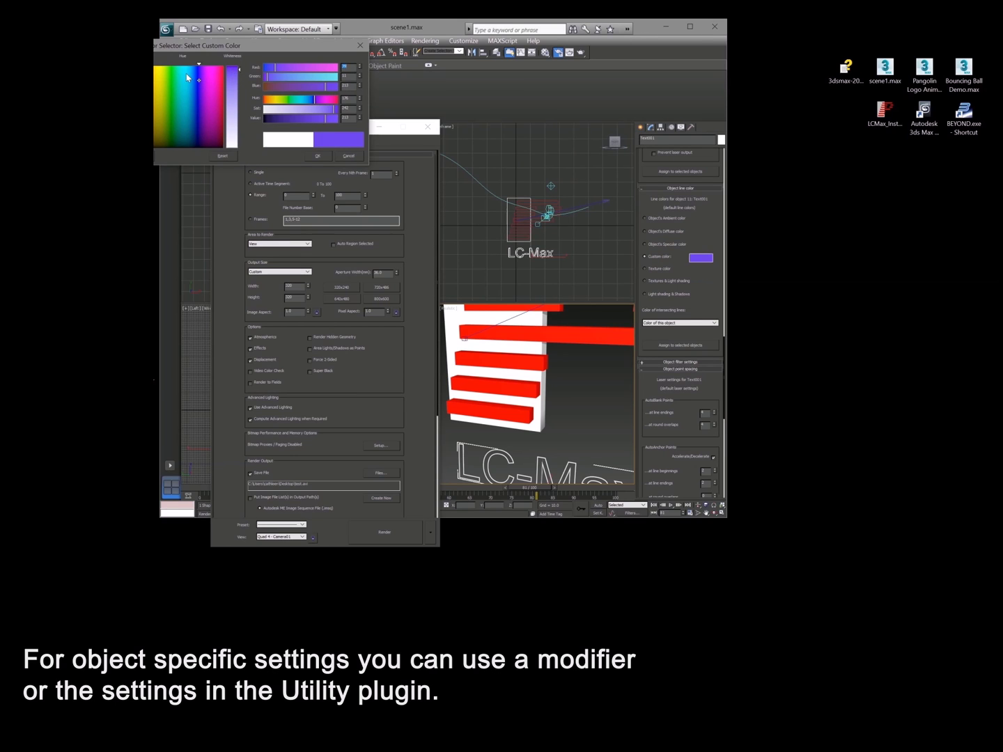
{"action": "left_click", "coordinate": [199, 71]}
{"action": "left_click", "coordinate": [317, 156]}
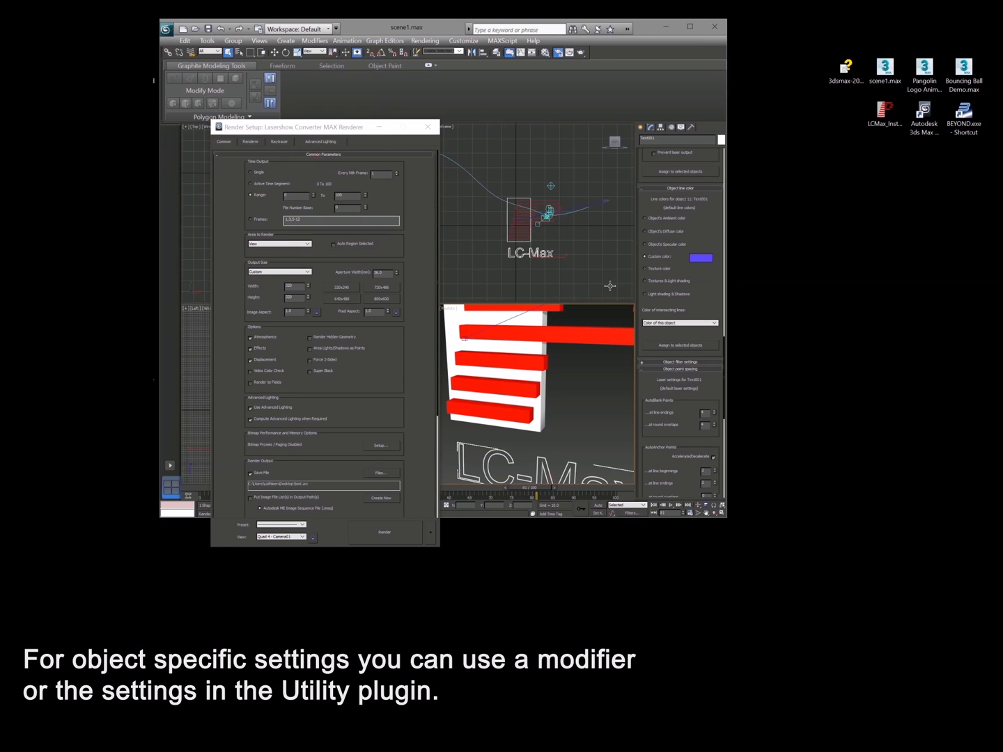
{"action": "left_click", "coordinate": [675, 348]}
- Render the frame range with the new colour, overwriting the existing output file
{"action": "scroll", "coordinate": [691, 273], "scroll_direction": "up", "scroll_amount": 5}
{"action": "scroll", "coordinate": [690, 268], "scroll_direction": "up", "scroll_amount": 6}
{"action": "left_click", "coordinate": [386, 532]}
{"action": "left_click", "coordinate": [420, 286]}
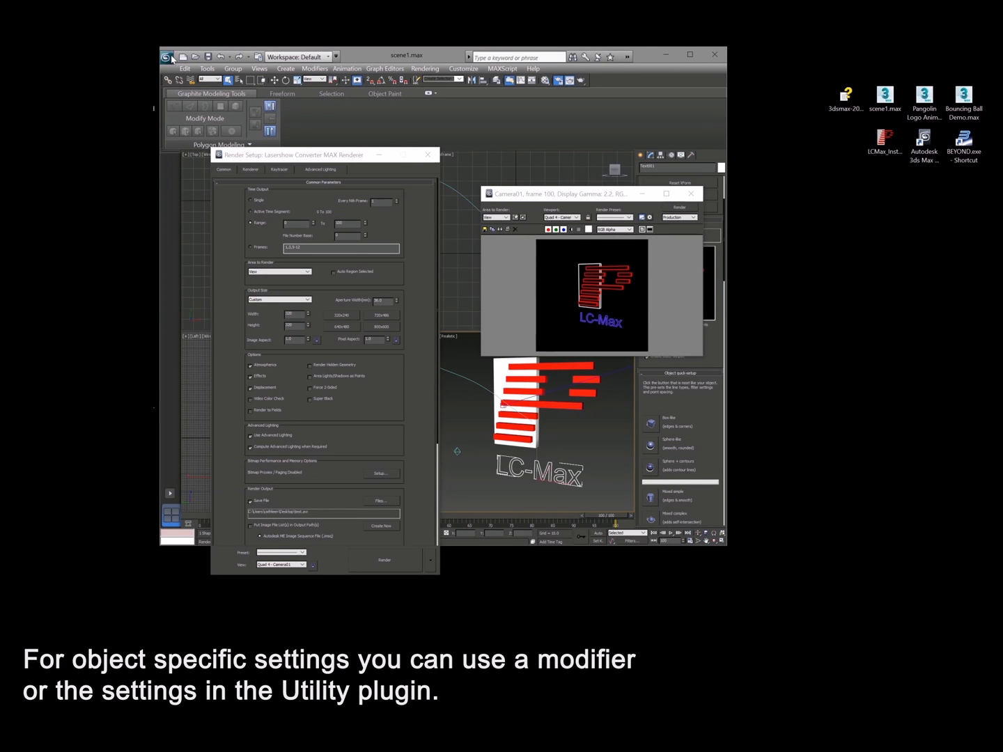
- Open Bouncing Ball Demo.max from Recent Documents without saving, accept Gamma & LUT, and close the old frame window
{"action": "left_click", "coordinate": [166, 58]}
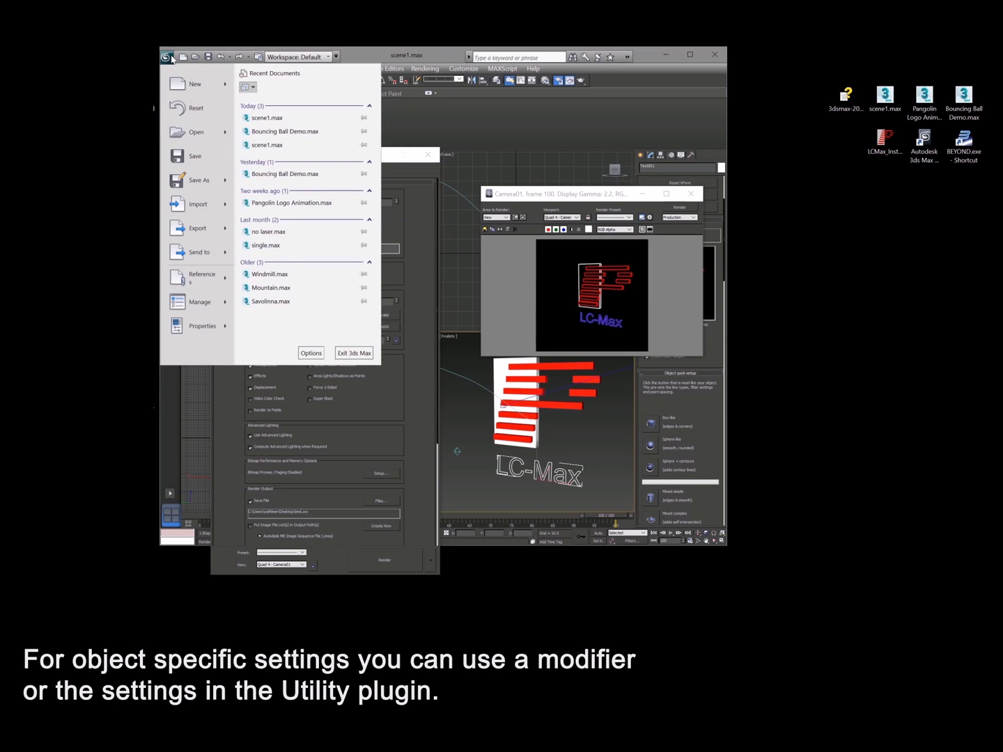
{"action": "left_click", "coordinate": [307, 132]}
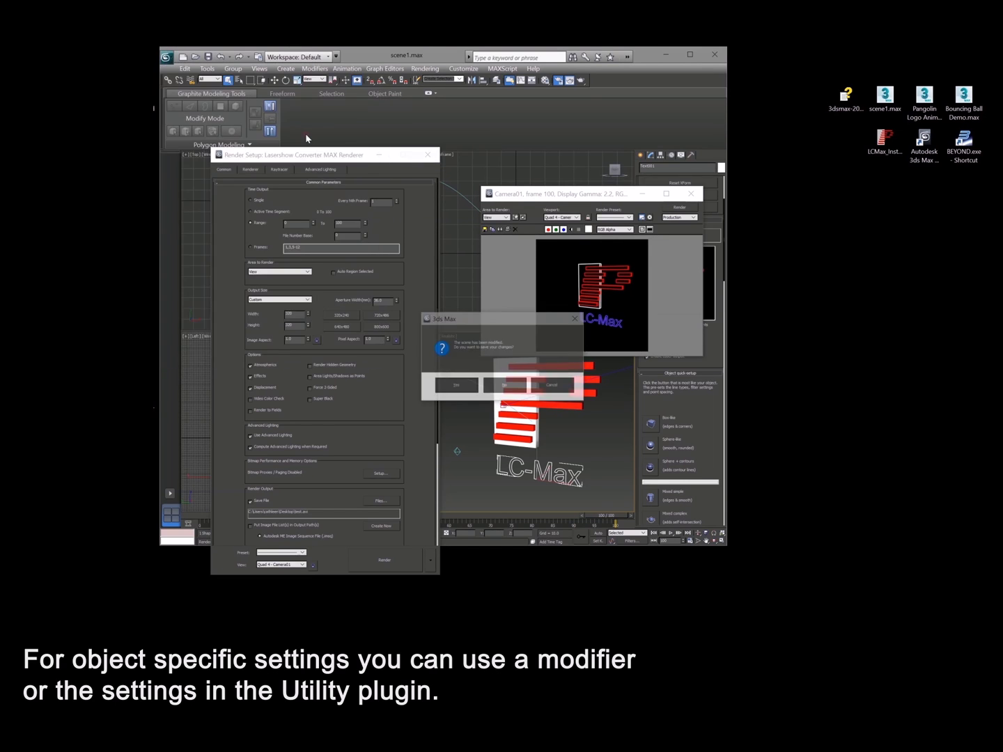
{"action": "left_click", "coordinate": [501, 386]}
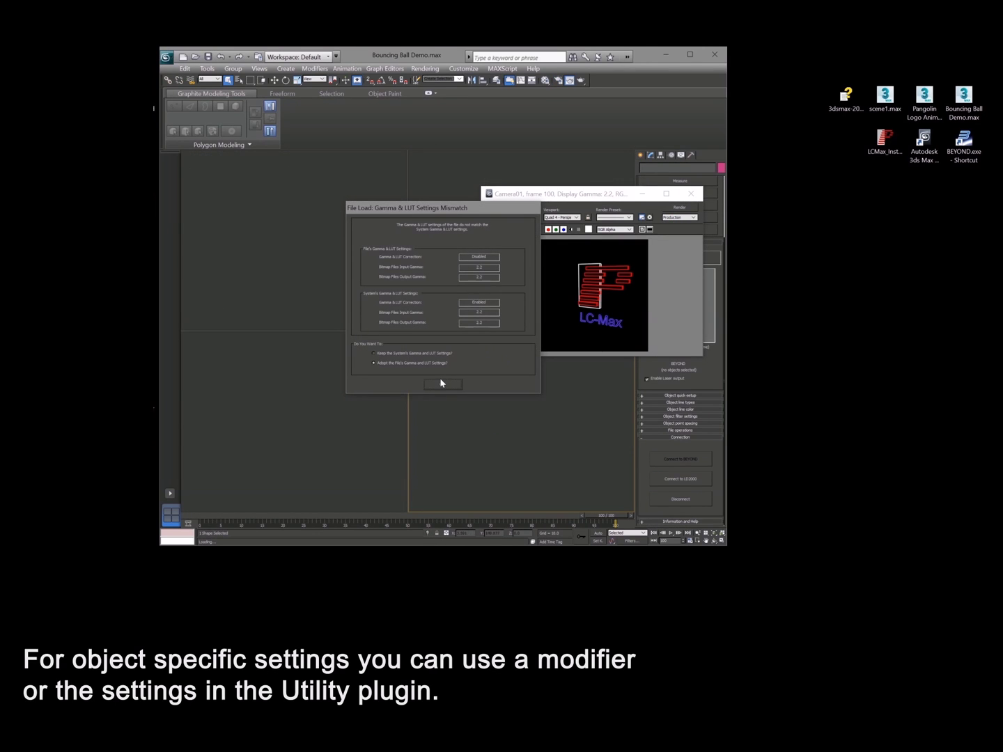
{"action": "left_click", "coordinate": [441, 384]}
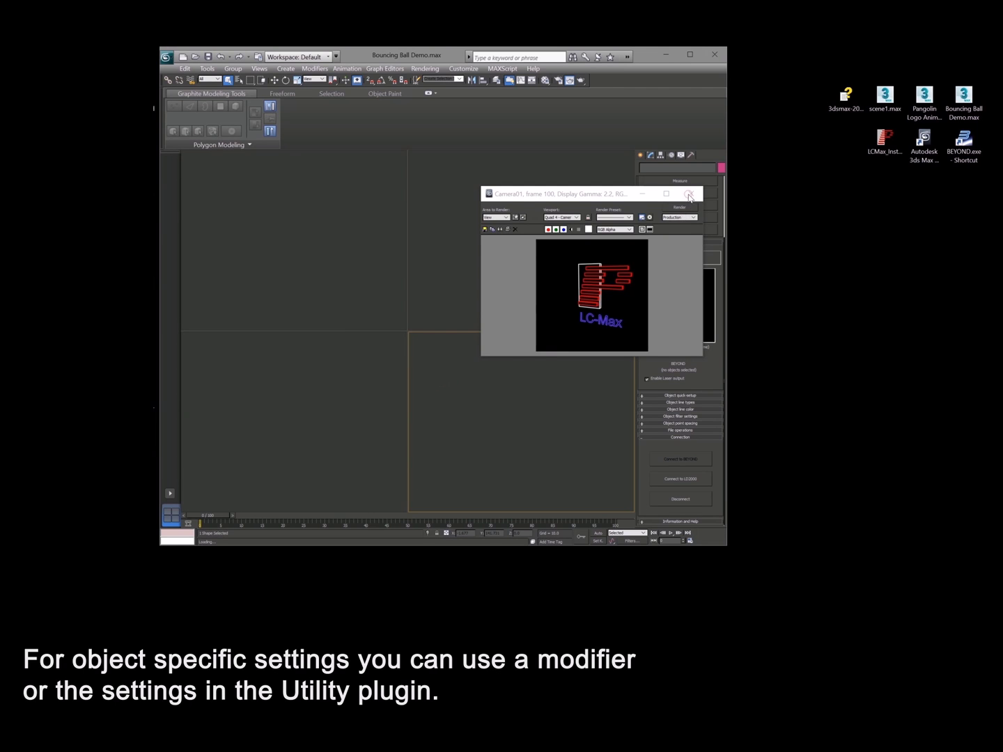
{"action": "left_click", "coordinate": [689, 195]}
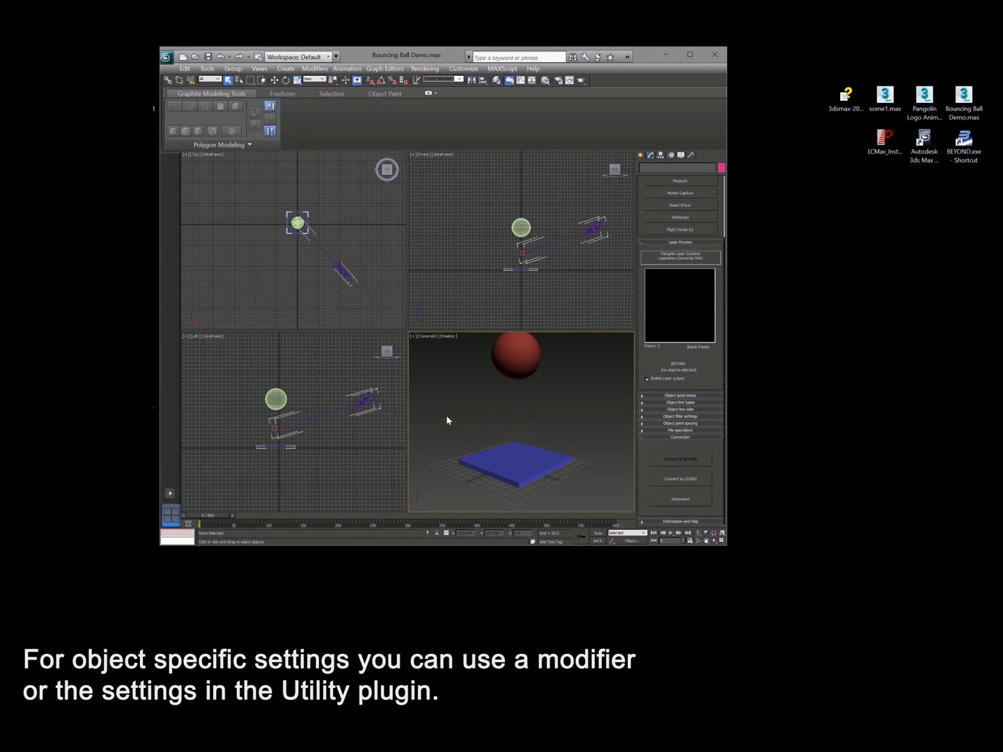
- Select the ball and add a Mesh Select modifier to it
{"action": "left_click", "coordinate": [516, 357]}
{"action": "left_click", "coordinate": [651, 154]}
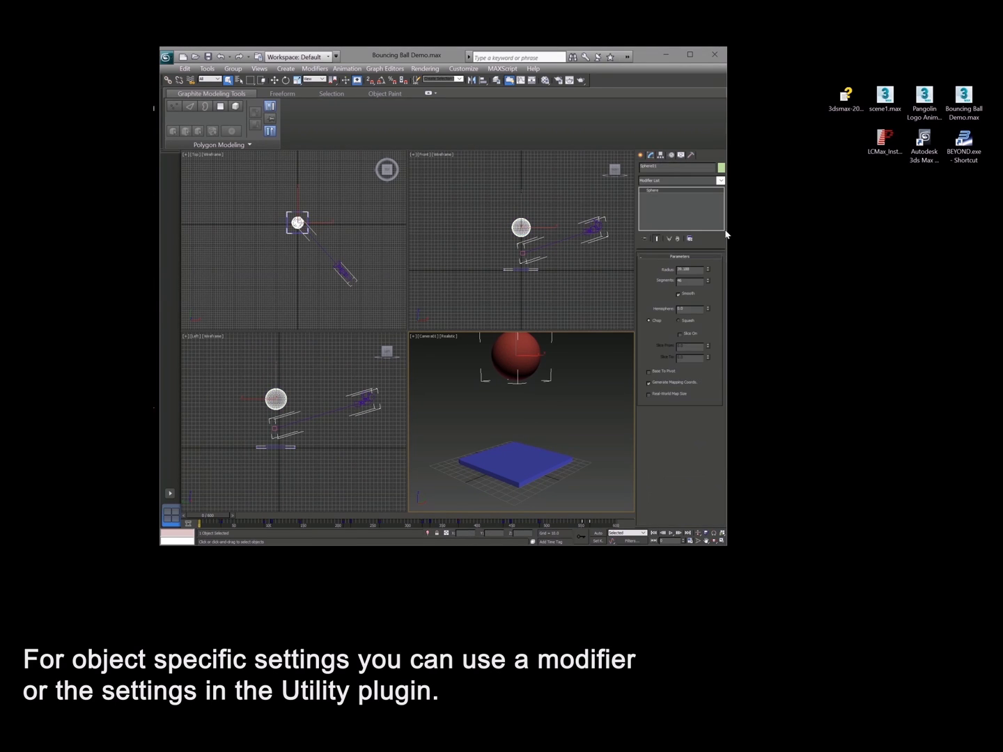
{"action": "left_click", "coordinate": [720, 181]}
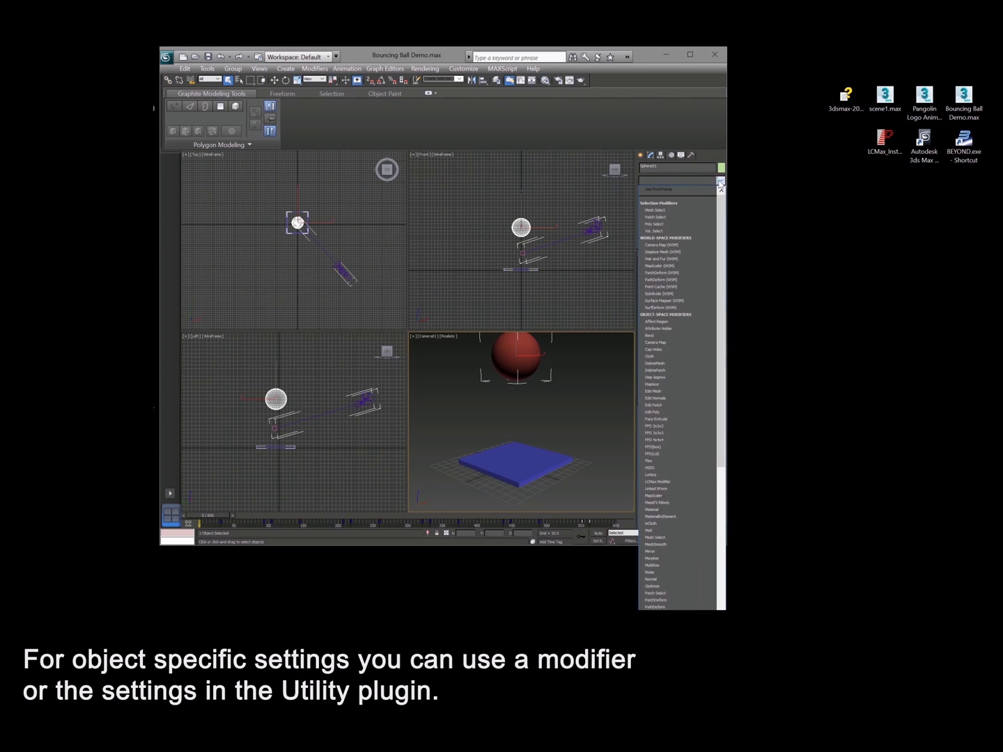
{"action": "left_click", "coordinate": [659, 209]}
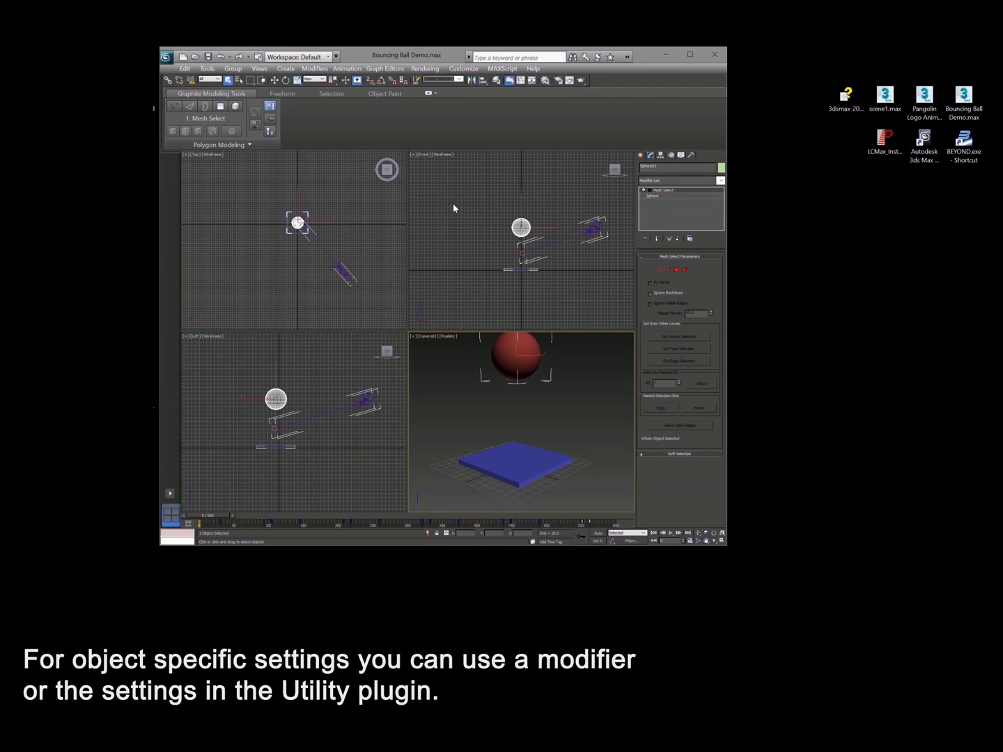
- Select the ball's upper polygons in the Front view
{"action": "left_click", "coordinate": [531, 226]}
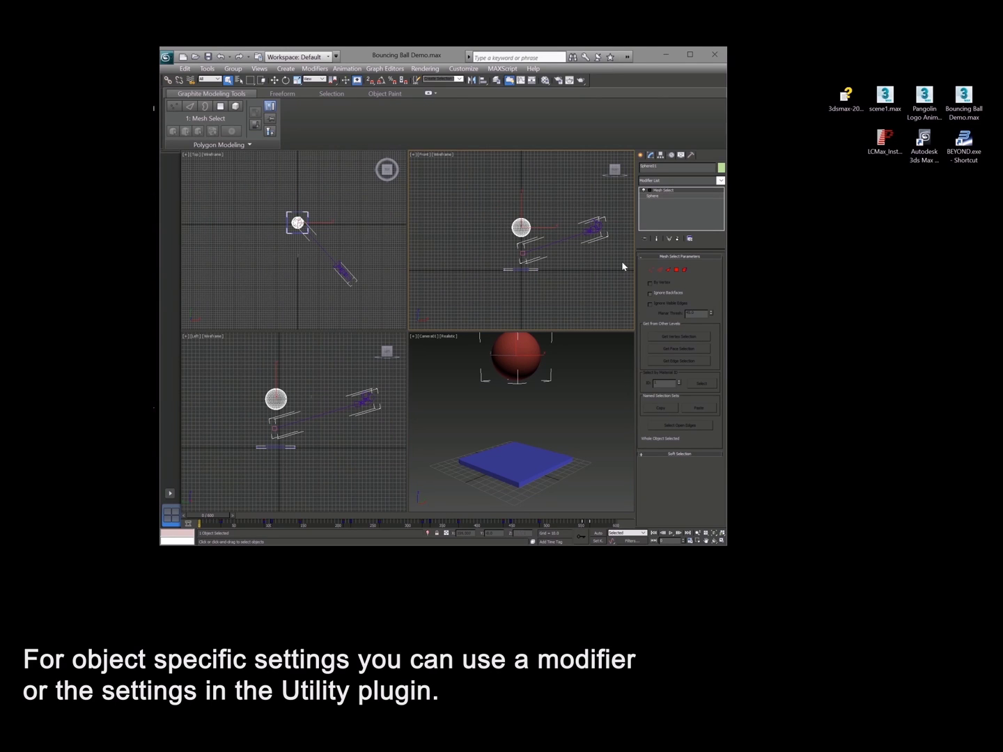
{"action": "left_click", "coordinate": [676, 270]}
{"action": "left_click_drag", "start_coordinate": [527, 231], "coordinate": [510, 202]}
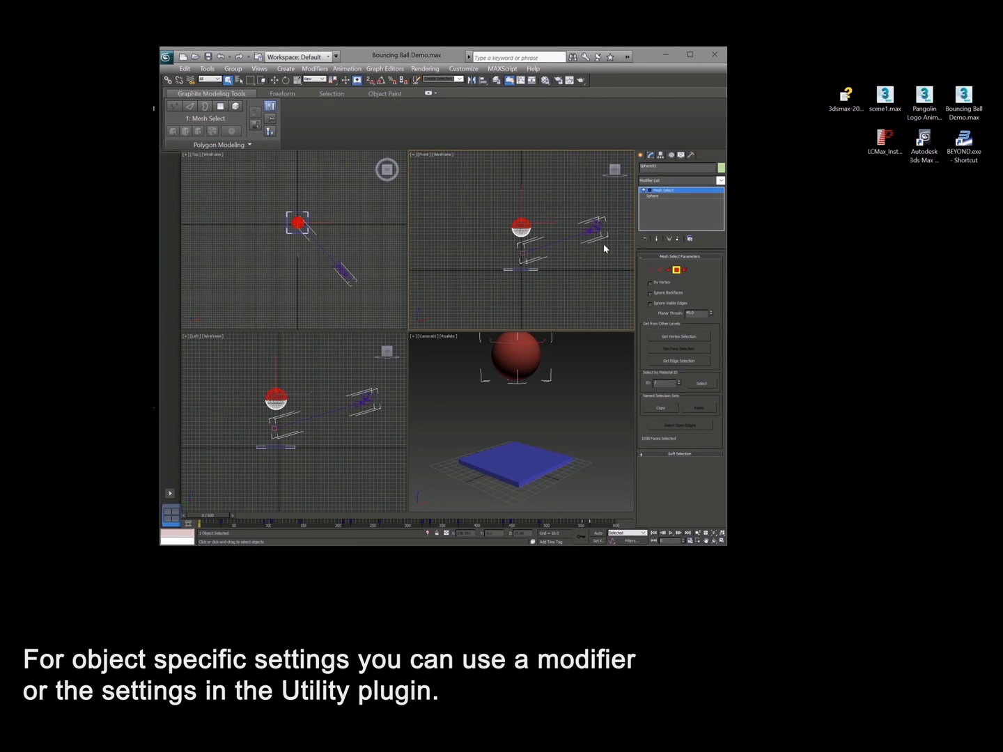
{"action": "left_click", "coordinate": [720, 181]}
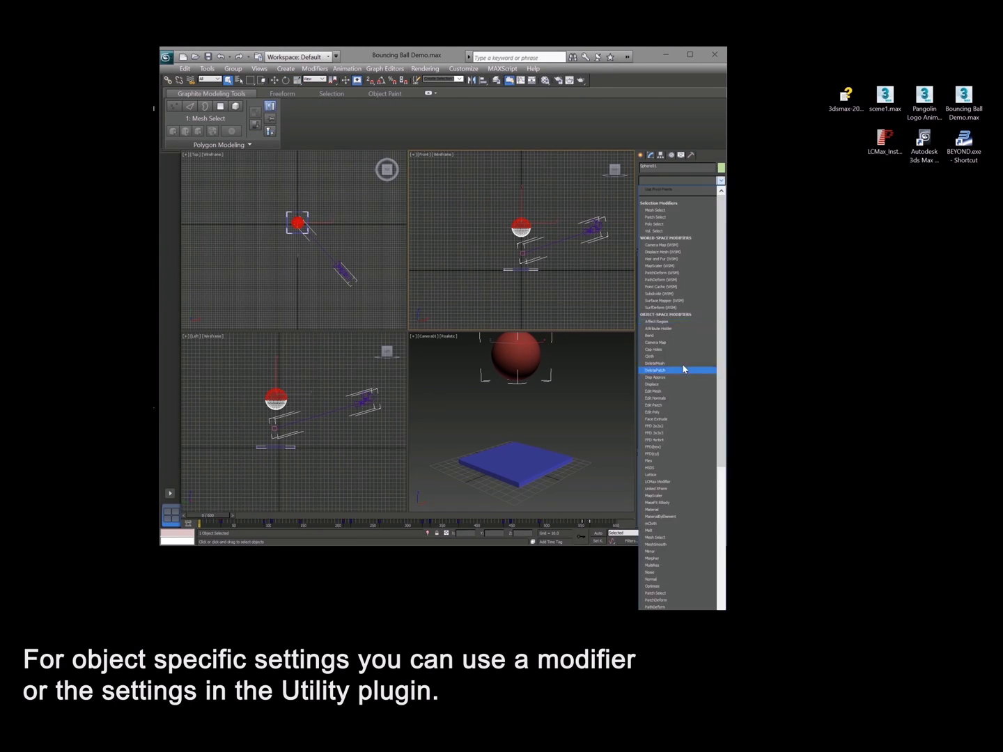
- Add the LC-Max Modifier and enable Contours 1 with Contour Lines set to 2
{"action": "left_click", "coordinate": [673, 482]}
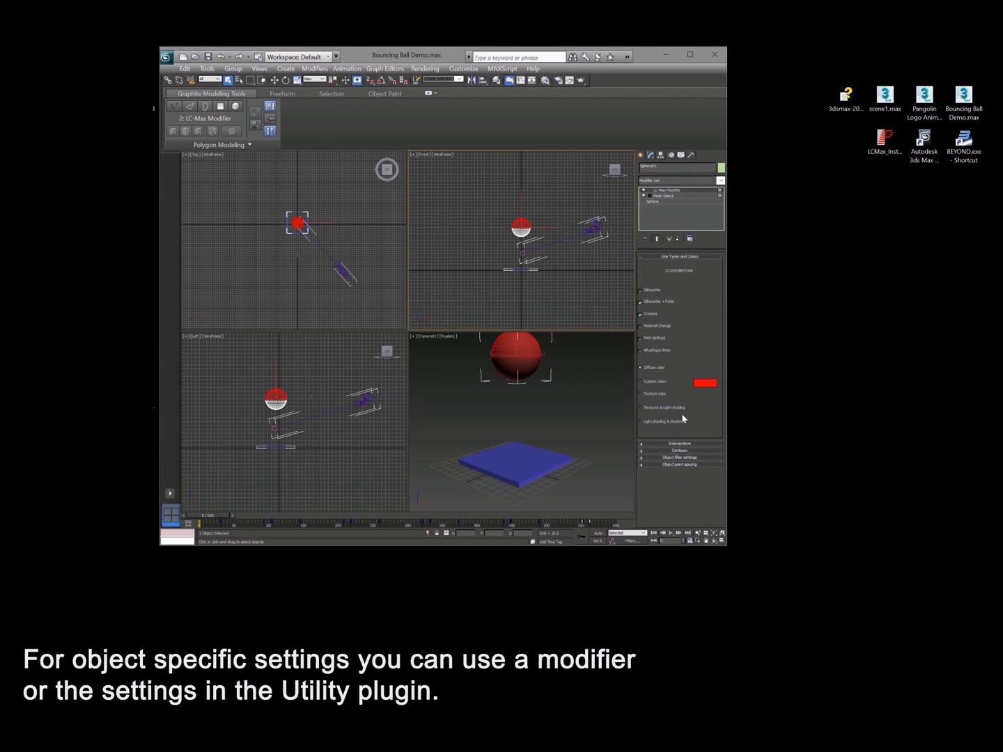
{"action": "left_click", "coordinate": [665, 452]}
{"action": "left_click_drag", "start_coordinate": [666, 459], "coordinate": [659, 261]}
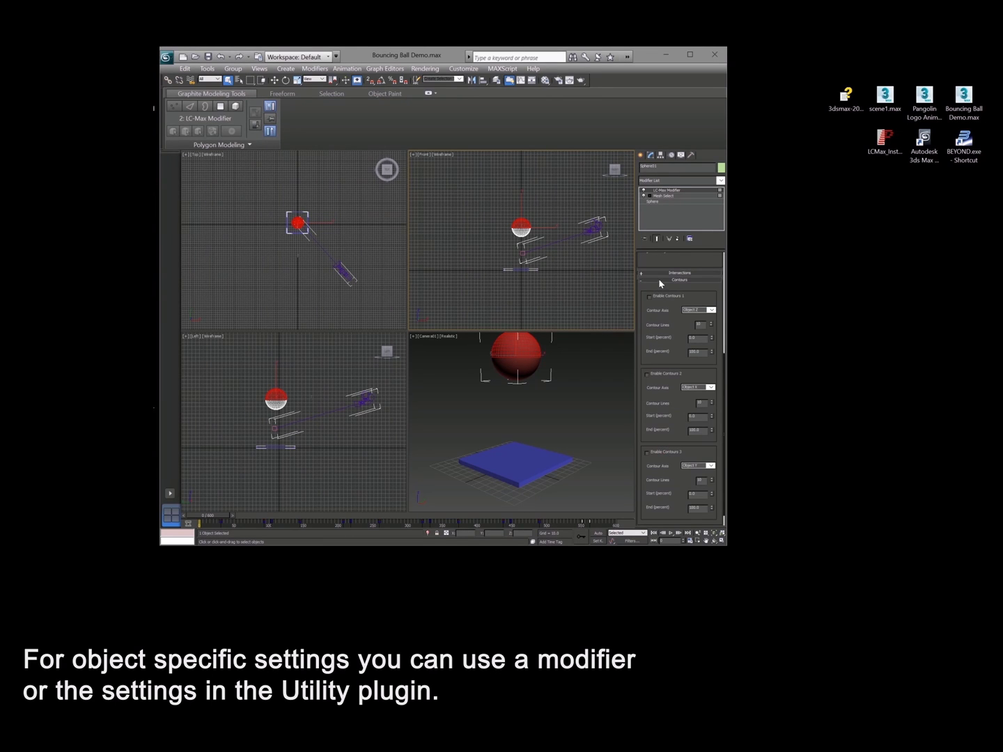
{"action": "scroll", "coordinate": [658, 272], "scroll_direction": "up", "scroll_amount": 5}
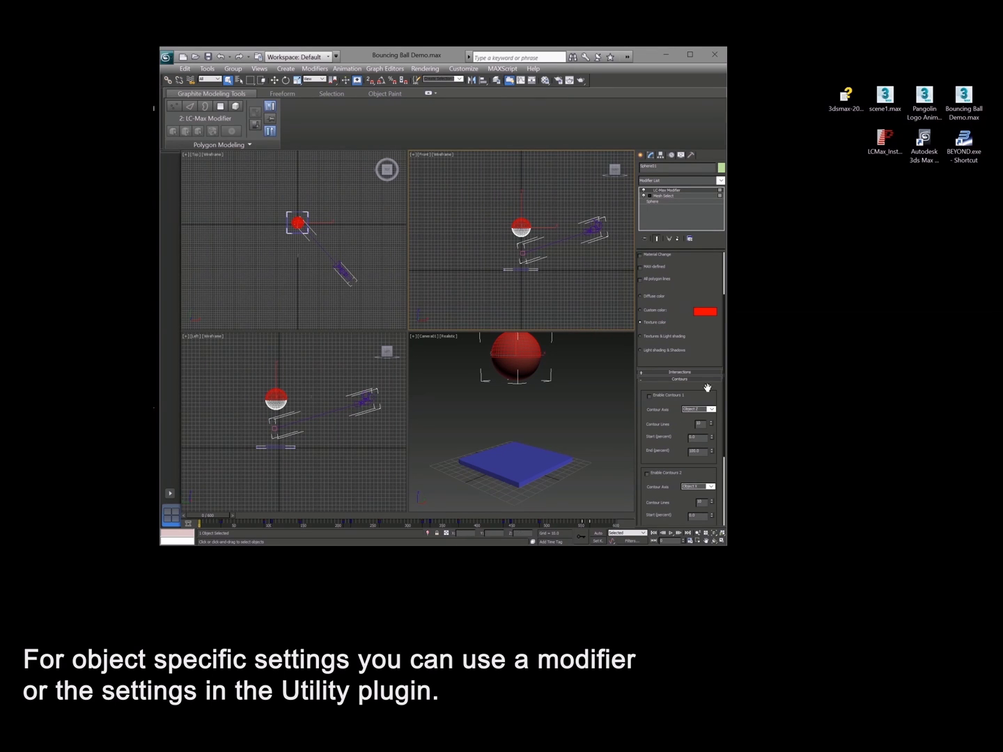
{"action": "left_click", "coordinate": [648, 396]}
{"action": "scroll", "coordinate": [658, 487], "scroll_direction": "down", "scroll_amount": 3}
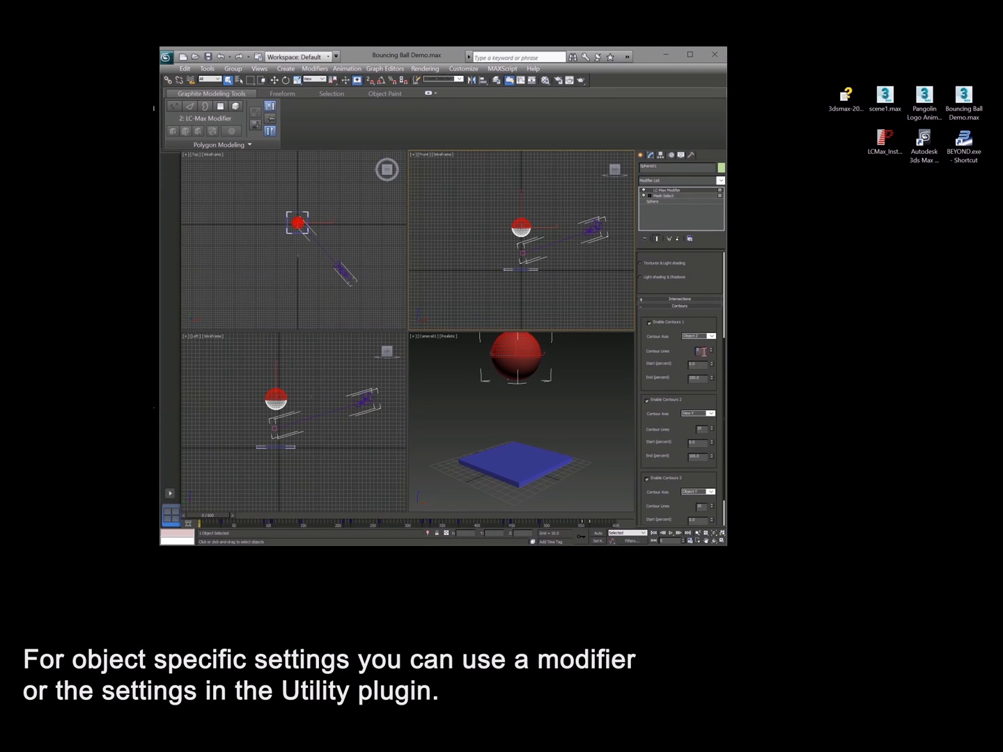
{"action": "type", "text": "2"}
{"action": "key", "text": "Return"}
{"action": "scroll", "coordinate": [611, 202], "scroll_direction": "up", "scroll_amount": 4}
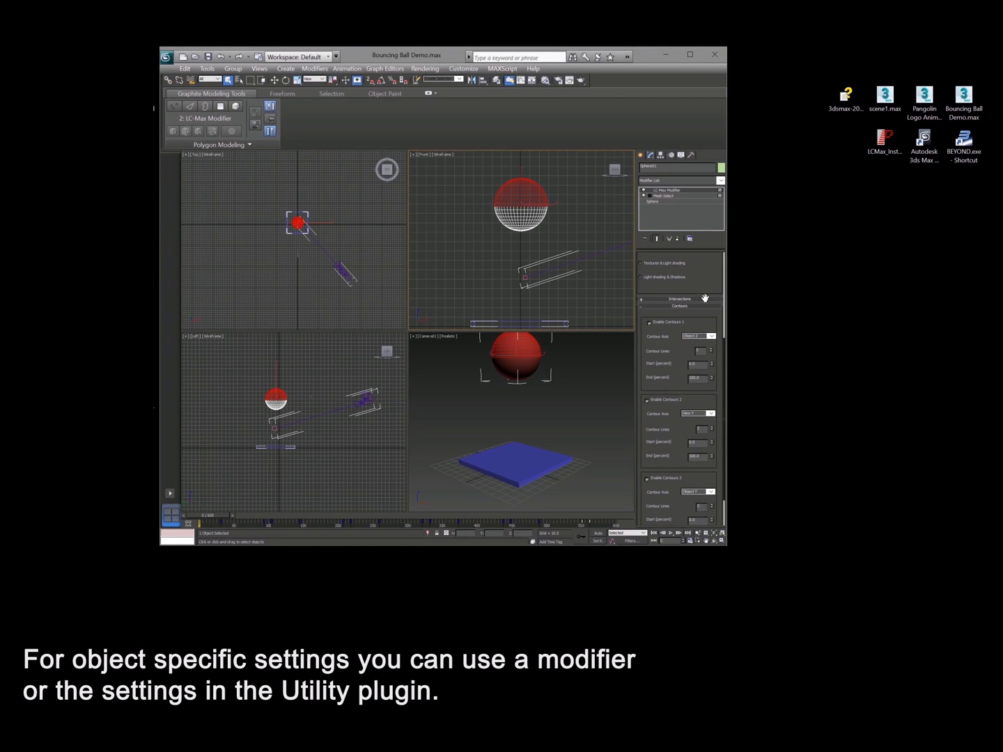
- Render the animation through frame 600 from Render Setup, replacing ball.avi
{"action": "left_click", "coordinate": [559, 80]}
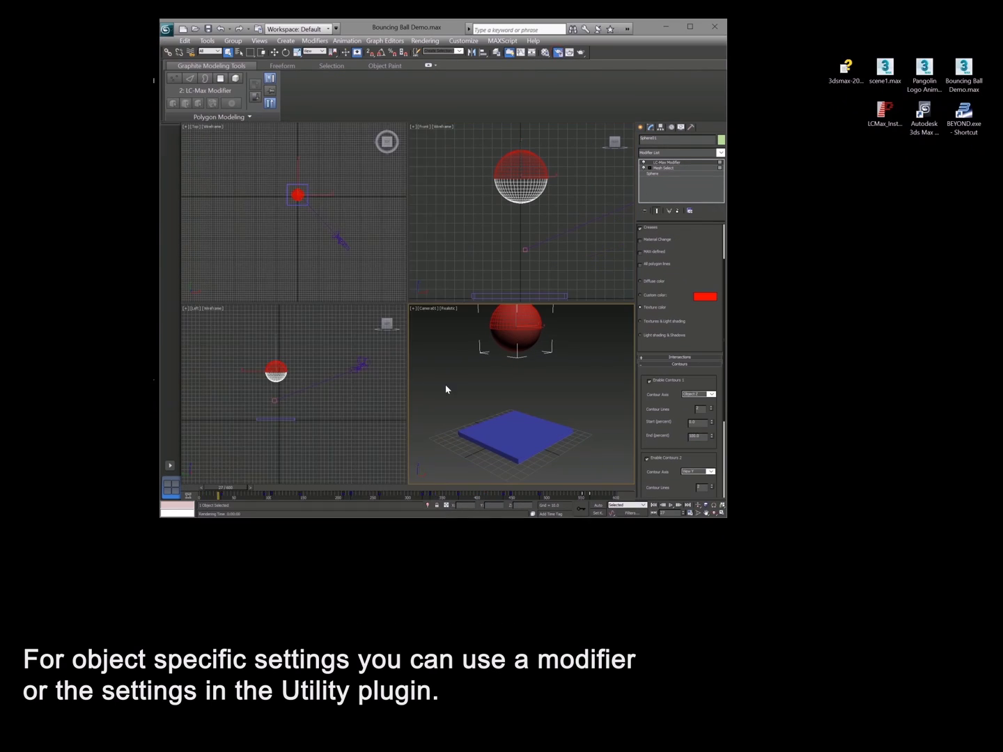
{"action": "key", "text": "F10"}
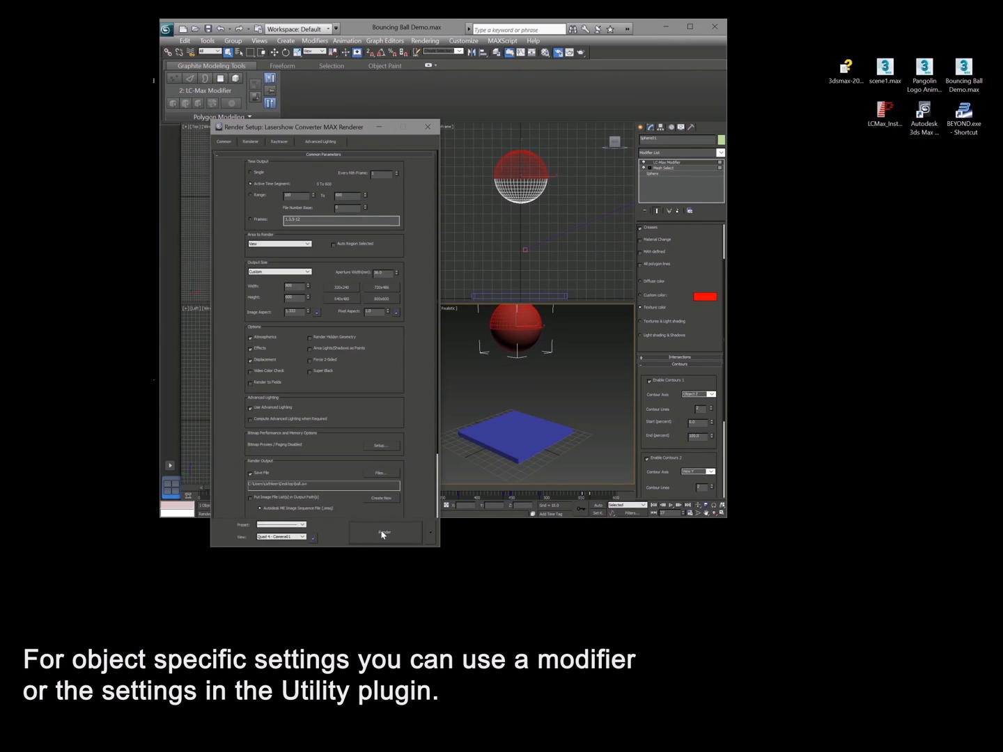
{"action": "left_click", "coordinate": [382, 533]}
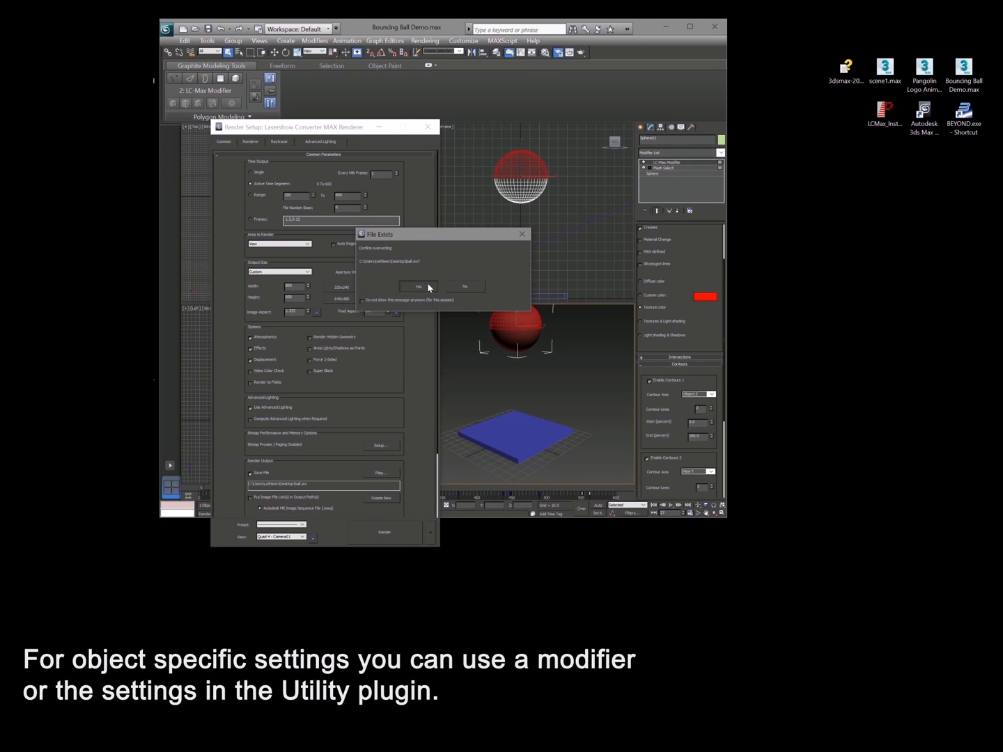
{"action": "left_click", "coordinate": [427, 287]}
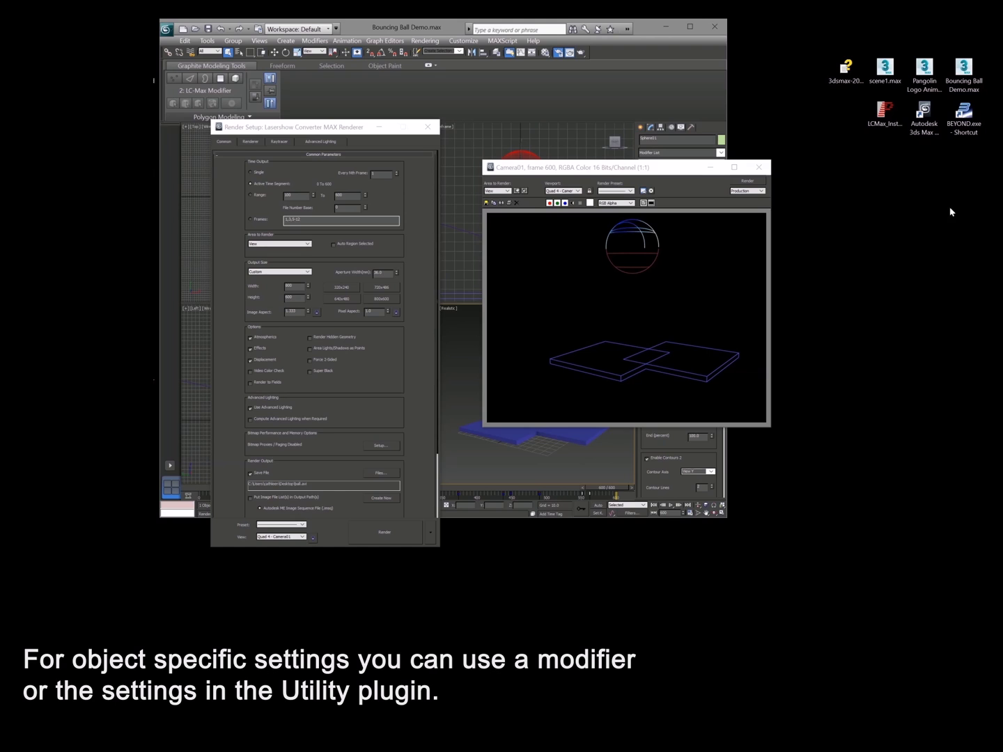
- Close the frame window and Render Setup, show the Laser Preview, and scrub to frame 502
{"action": "left_click", "coordinate": [759, 167]}
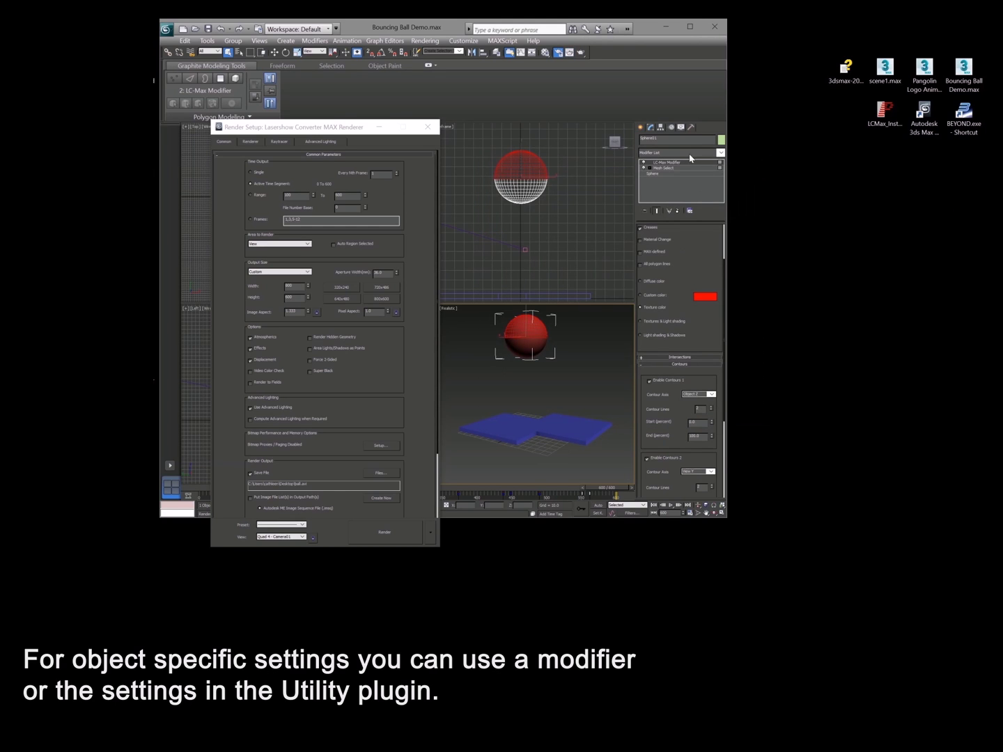
{"action": "left_click", "coordinate": [690, 127]}
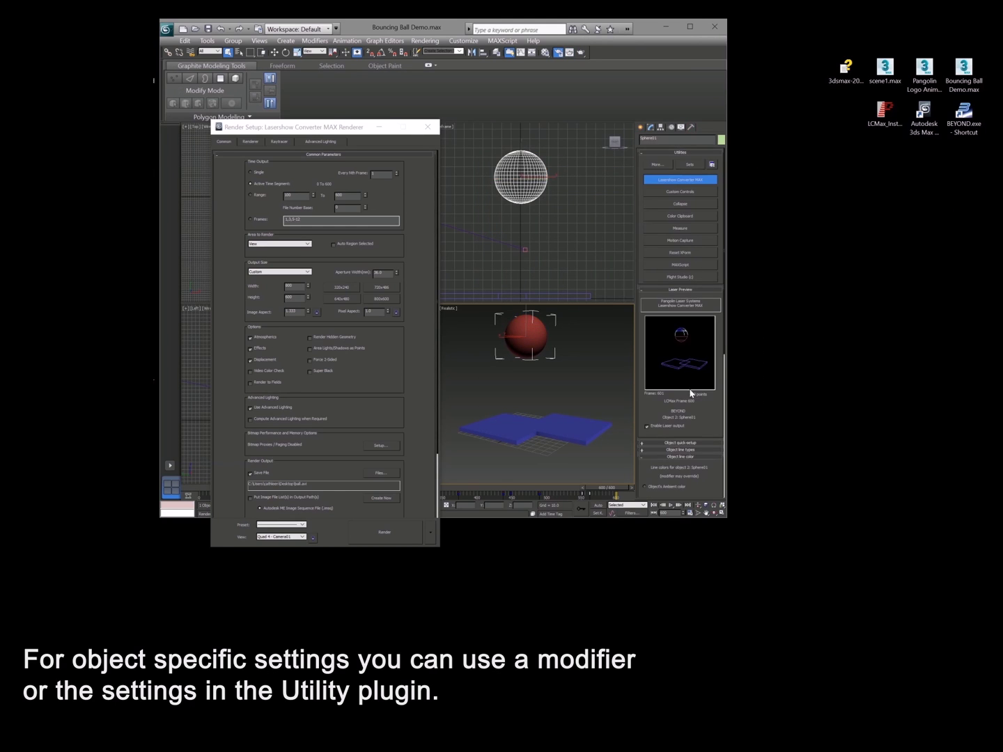
{"action": "left_click", "coordinate": [428, 127]}
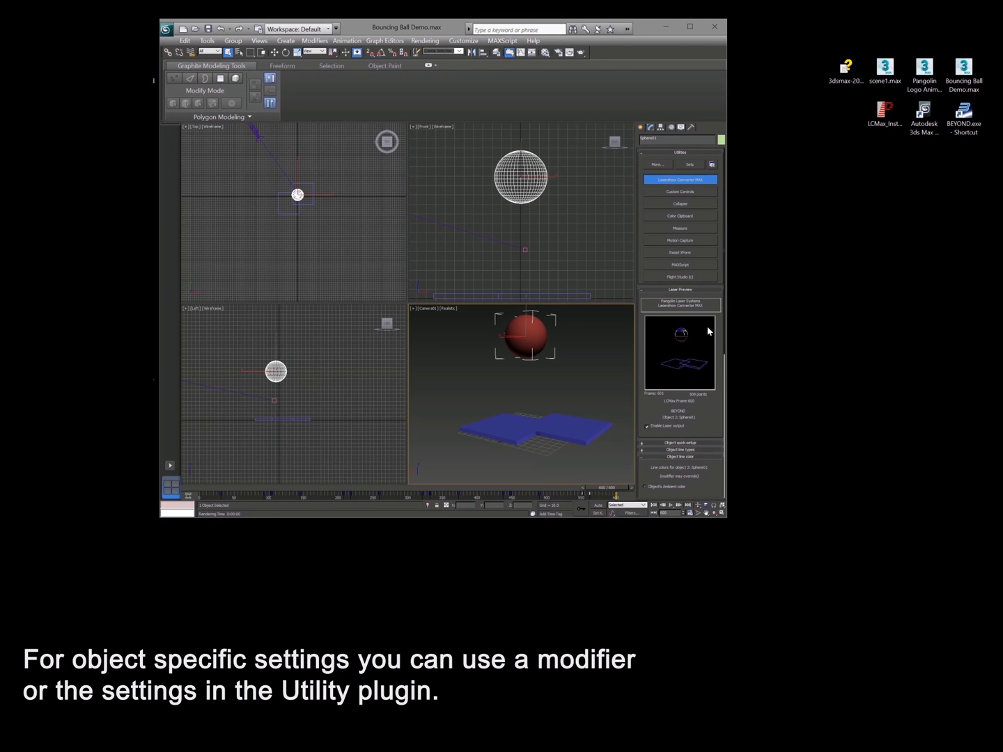
{"action": "left_click_drag", "start_coordinate": [606, 488], "coordinate": [542, 480]}
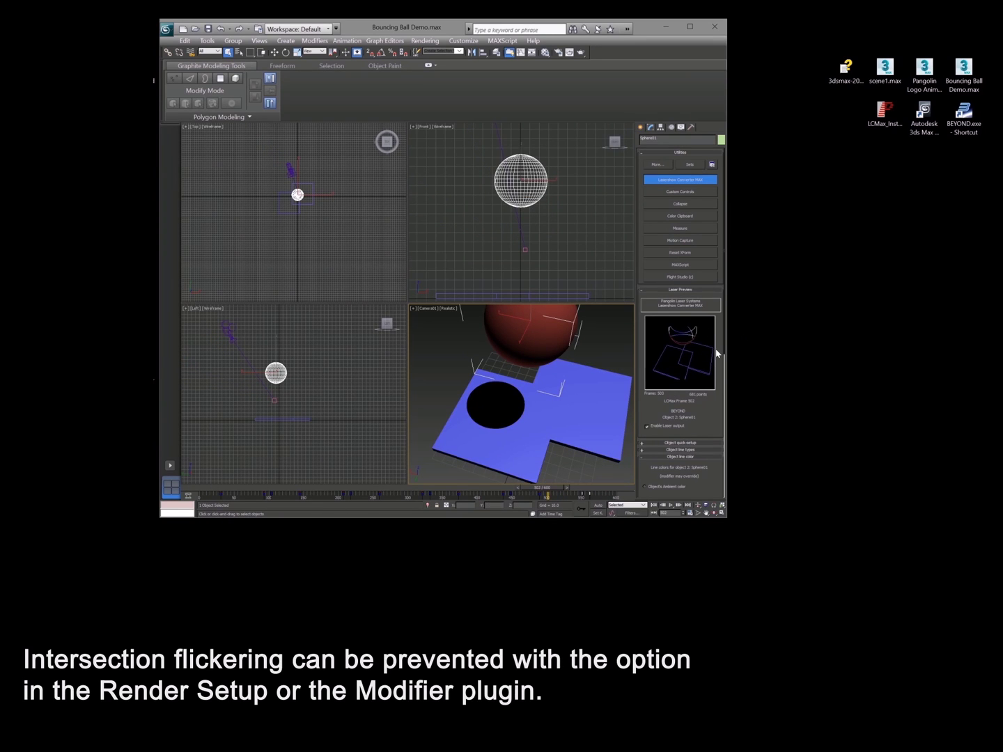
- Turn on Prevent intersection flickering in the renderer options and re-render, overwriting ball.avi
{"action": "left_click", "coordinate": [562, 53]}
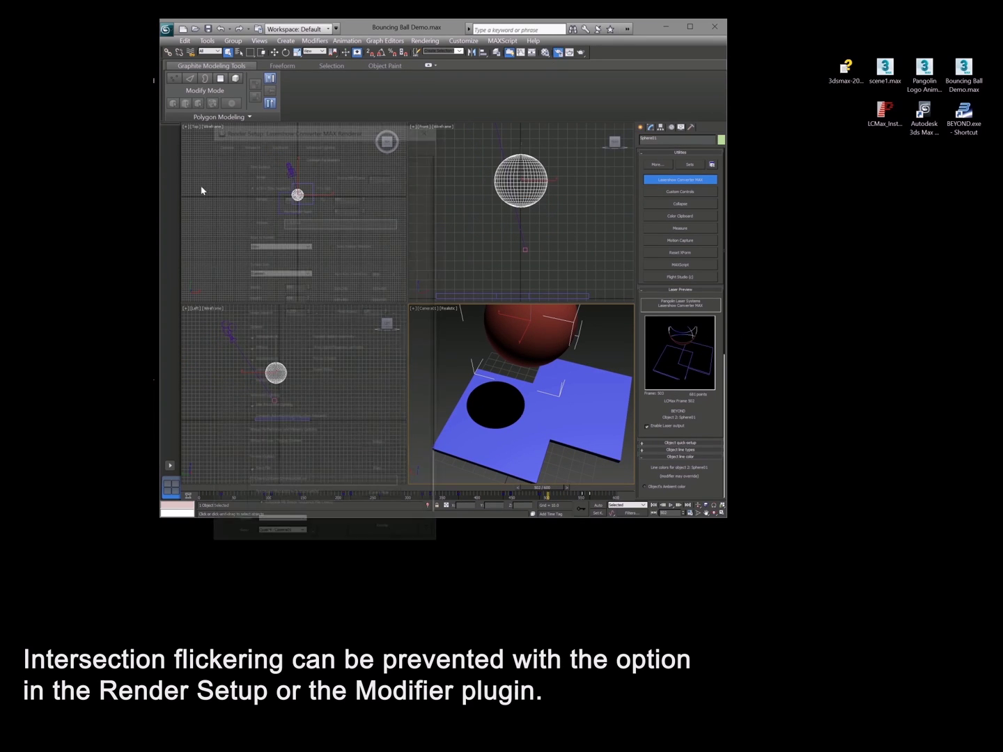
{"action": "left_click", "coordinate": [255, 143]}
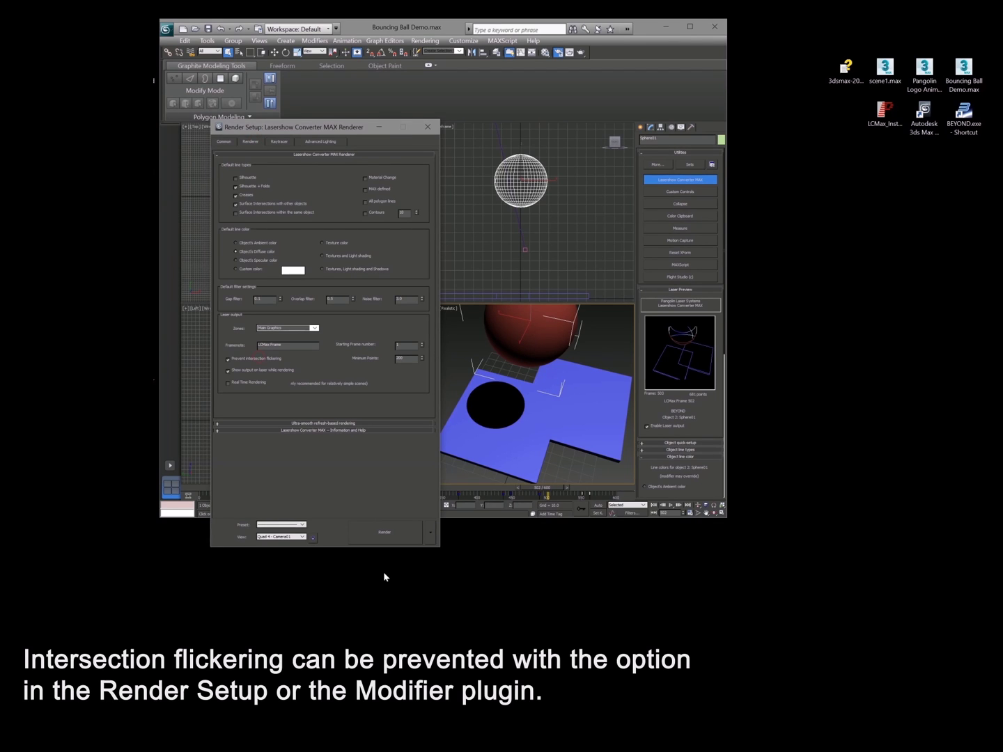
{"action": "left_click", "coordinate": [386, 533]}
{"action": "left_click", "coordinate": [432, 286]}
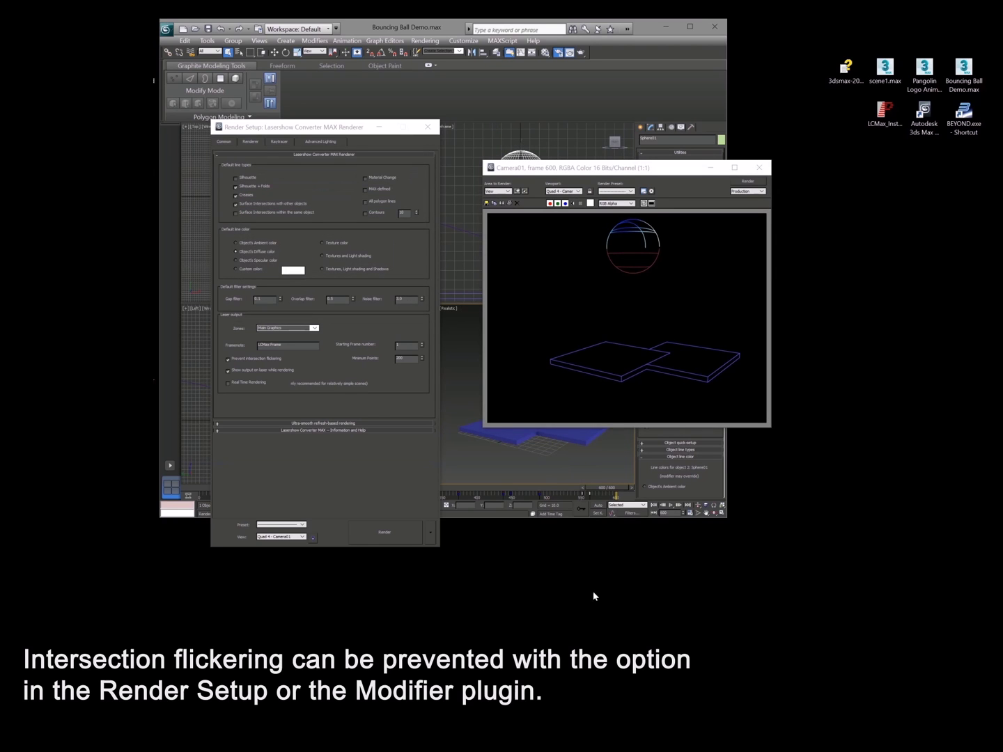
- Close the frame window, scrub to frame 467, expand File operations, and switch to BEYOND
{"action": "left_click", "coordinate": [758, 167]}
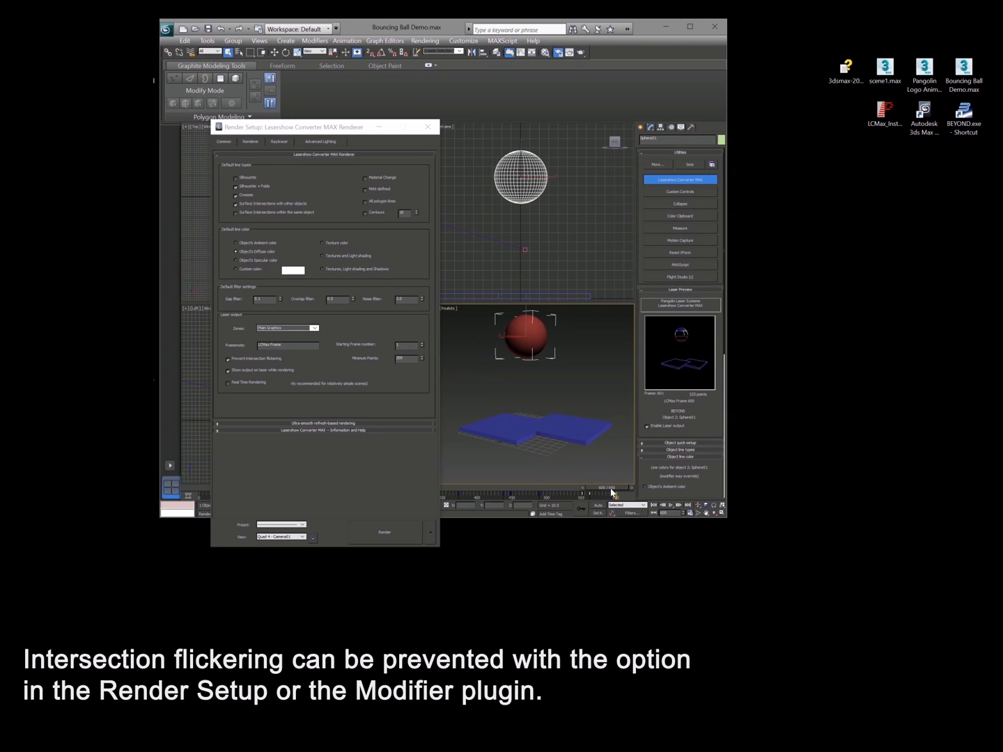
{"action": "left_click_drag", "start_coordinate": [593, 491], "coordinate": [512, 491]}
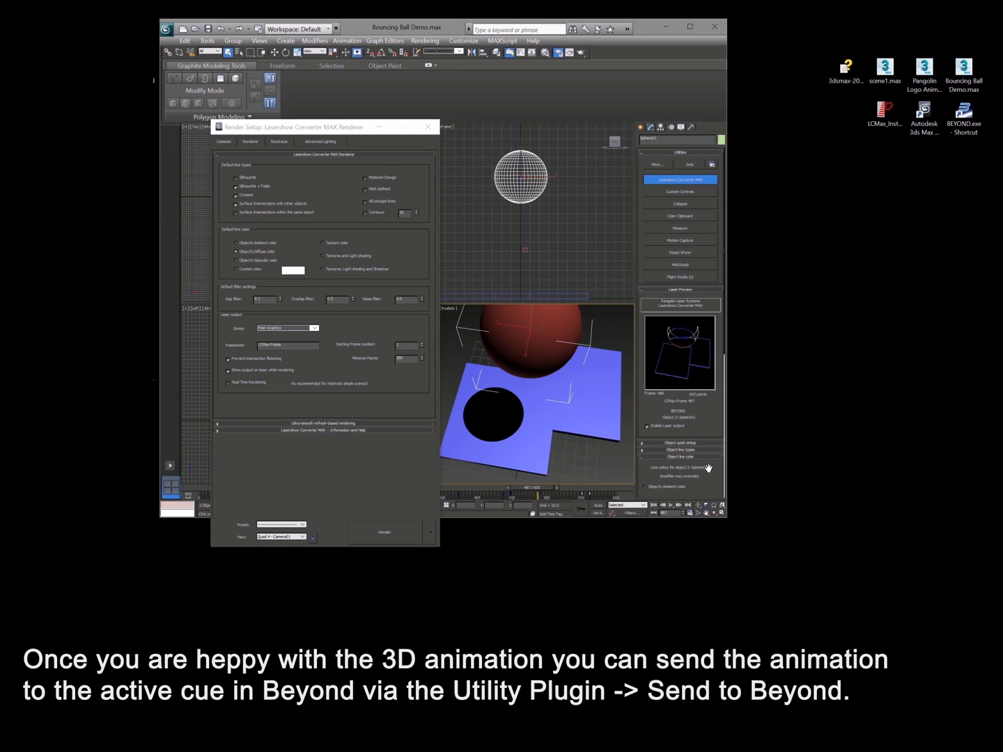
{"action": "scroll", "coordinate": [703, 211], "scroll_direction": "down", "scroll_amount": 5}
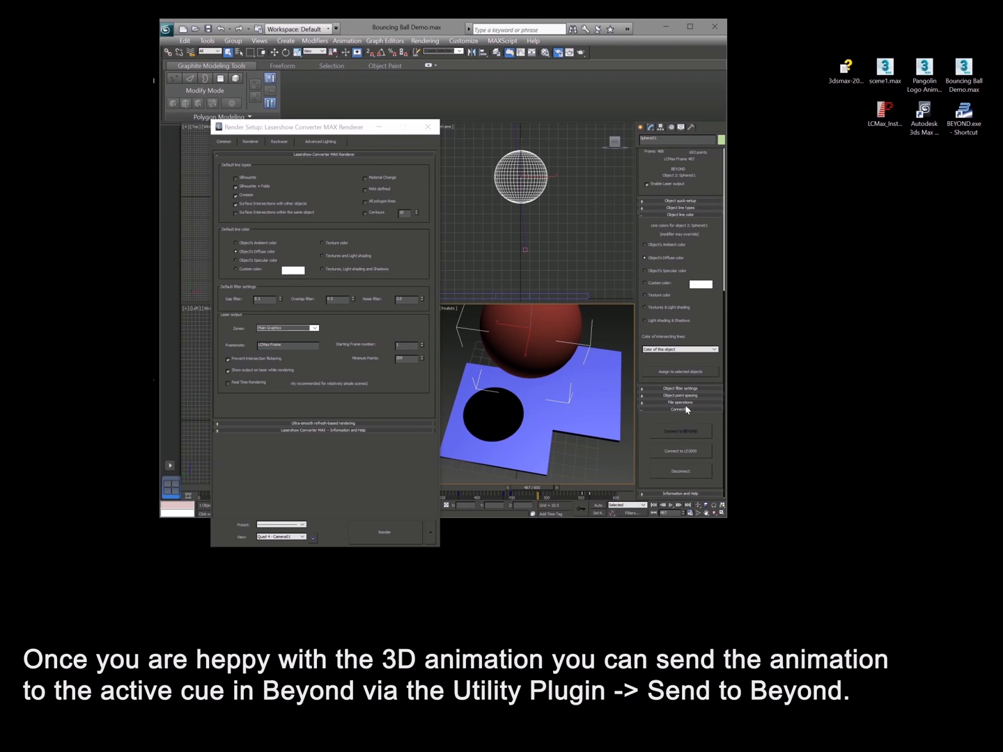
{"action": "left_click", "coordinate": [685, 403]}
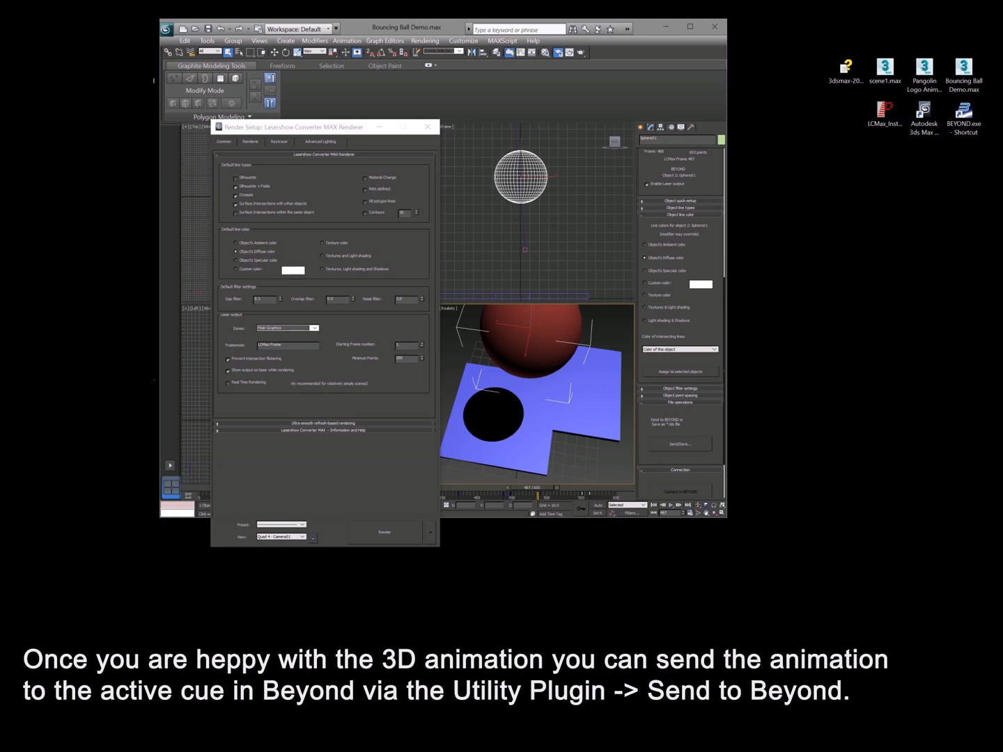
{"action": "key", "text": "alt+Tab"}
- Send the bouncing-ball animation from 3ds Max into BEYOND's empty cue after Panthead and play the new LCMax cue
{"action": "left_click", "coordinate": [622, 471]}
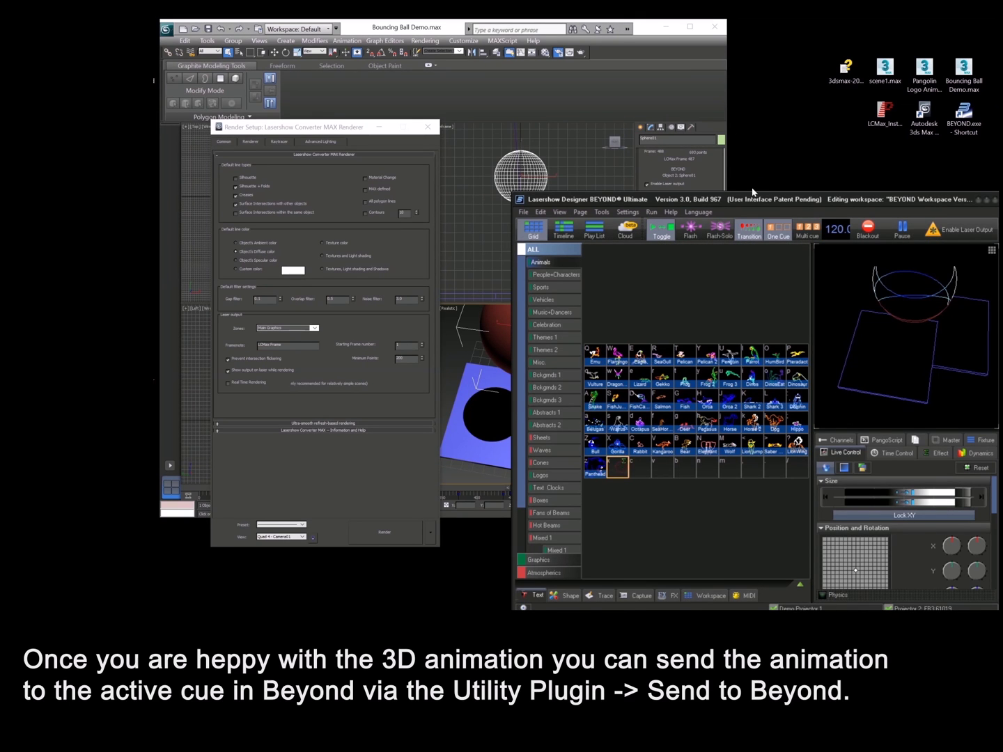
{"action": "left_click_drag", "start_coordinate": [752, 191], "coordinate": [931, 204]}
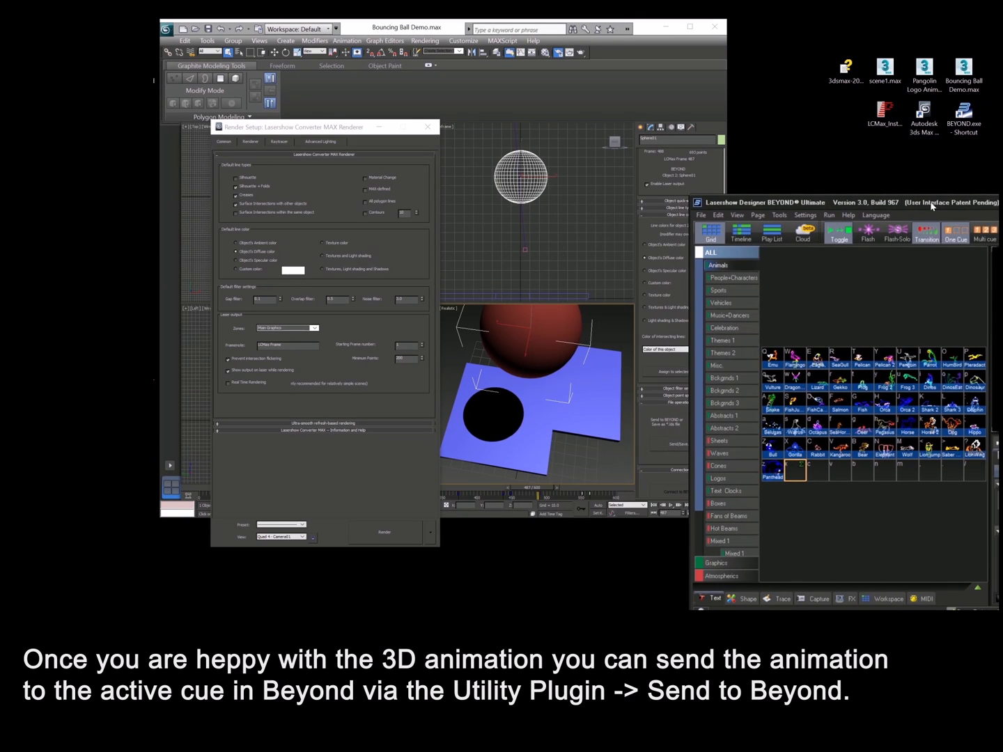
{"action": "left_click", "coordinate": [249, 373]}
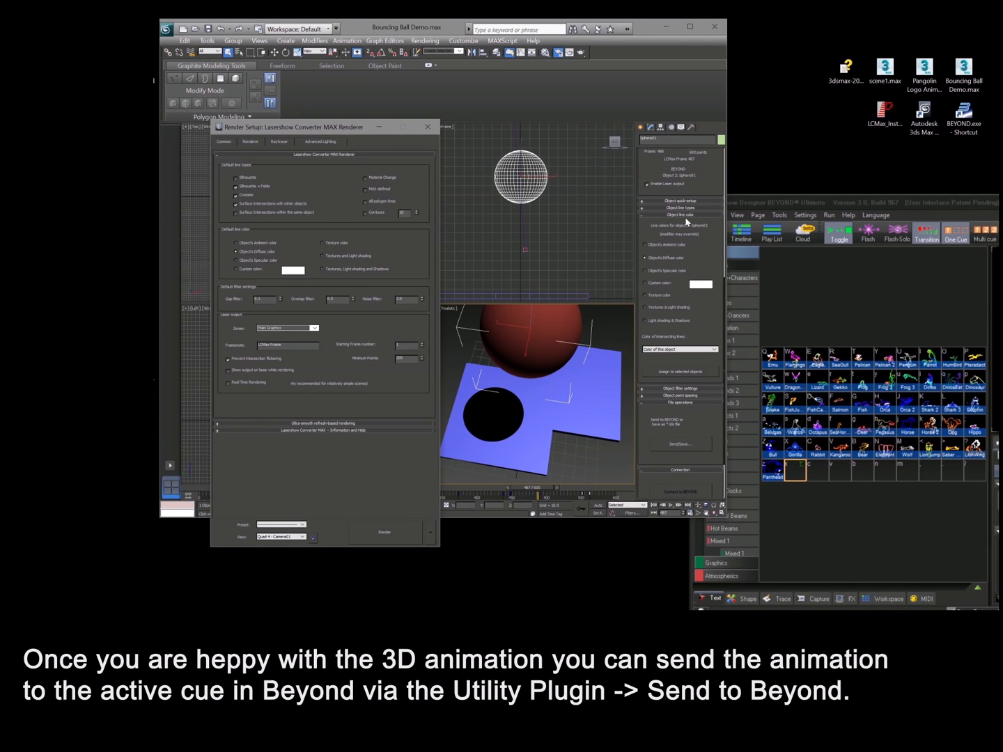
{"action": "left_click", "coordinate": [656, 186]}
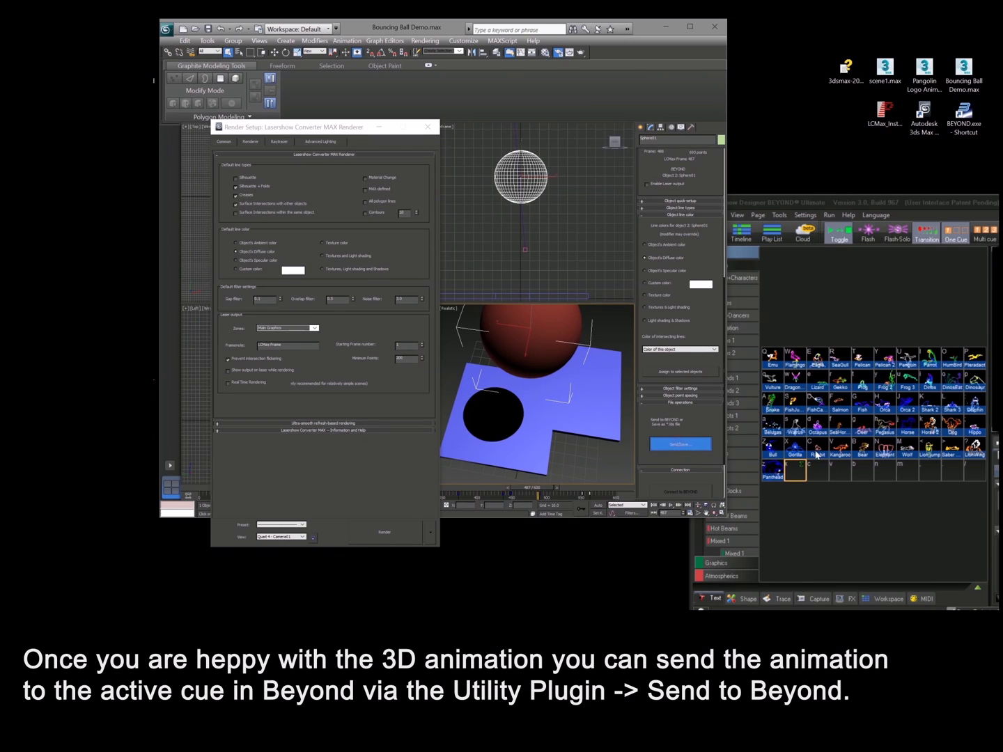
{"action": "left_click_drag", "start_coordinate": [874, 205], "coordinate": [524, 152]}
{"action": "left_click", "coordinate": [432, 424]}
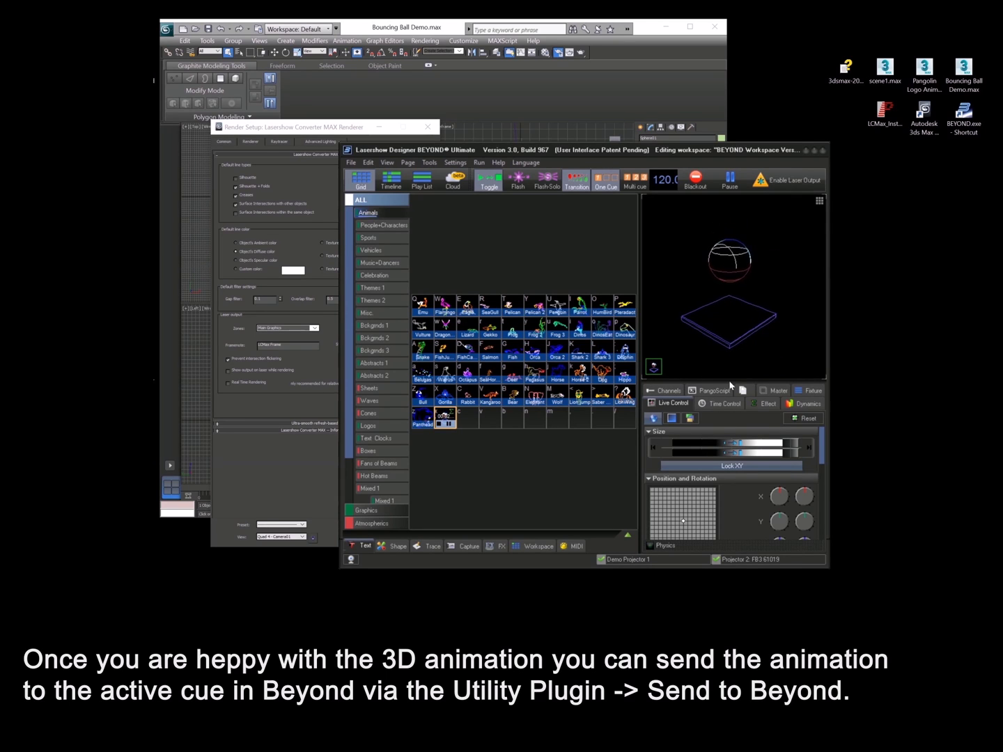